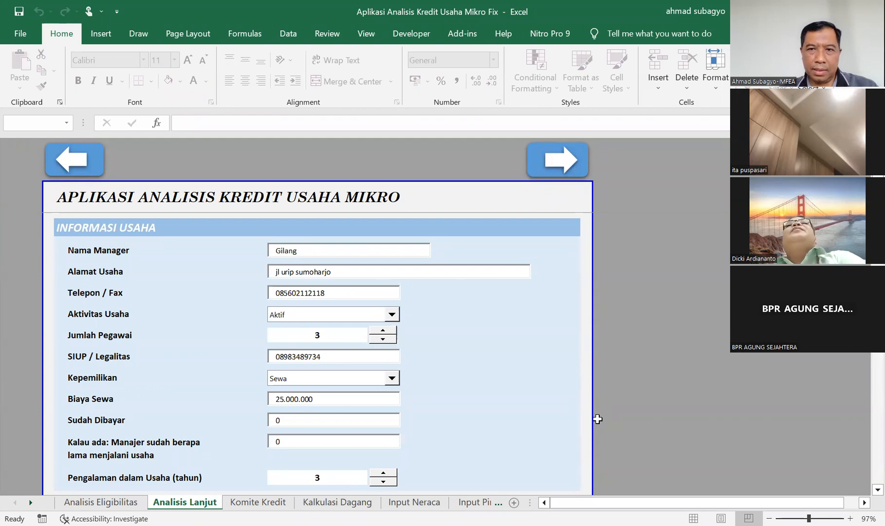
Review the Informasi Usaha section and the first Agunan rows of the Analisis Lanjut form.
{"action": "left_click", "coordinate": [587, 430]}
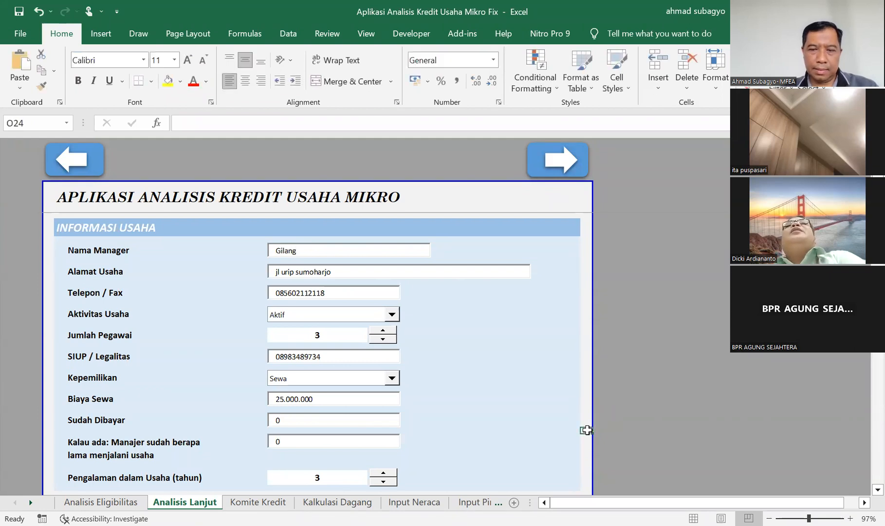
{"action": "key", "text": "Down"}
{"action": "key", "text": "Down"}
{"action": "key", "text": "Down"}
{"action": "key", "text": "Down"}
{"action": "key", "text": "Down"}
{"action": "key", "text": "Down"}
{"action": "key", "text": "Down"}
{"action": "key", "text": "Down"}
{"action": "key", "text": "Down"}
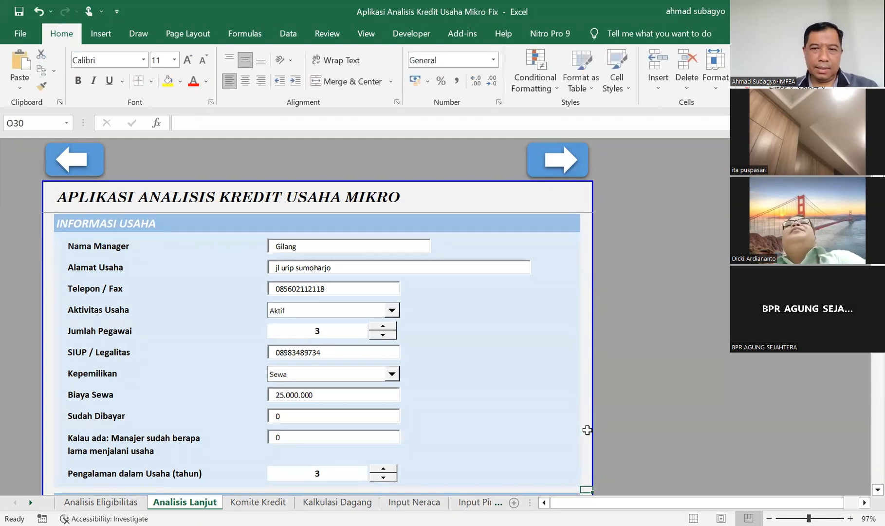
{"action": "key", "text": "Down"}
{"action": "key", "text": "Down"}
{"action": "key", "text": "Down"}
{"action": "key", "text": "Down"}
{"action": "key", "text": "Down"}
{"action": "key", "text": "Down"}
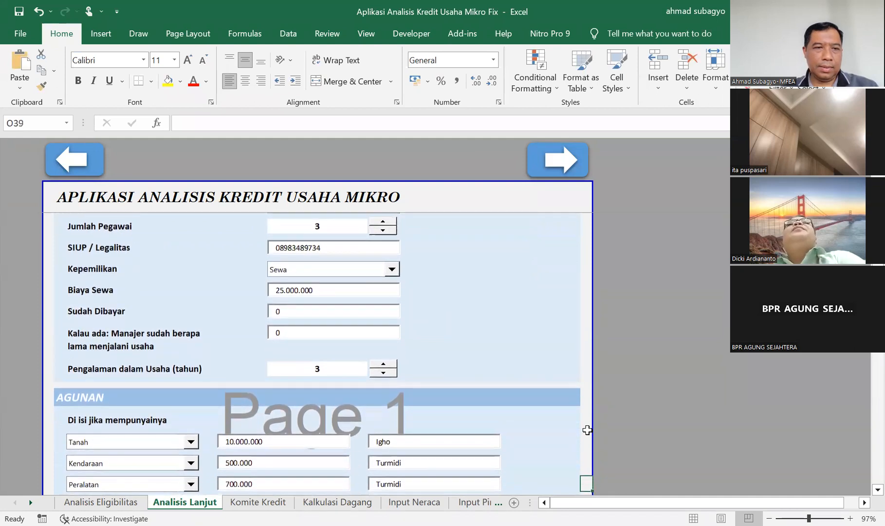
{"action": "key", "text": "Down"}
{"action": "key", "text": "Down"}
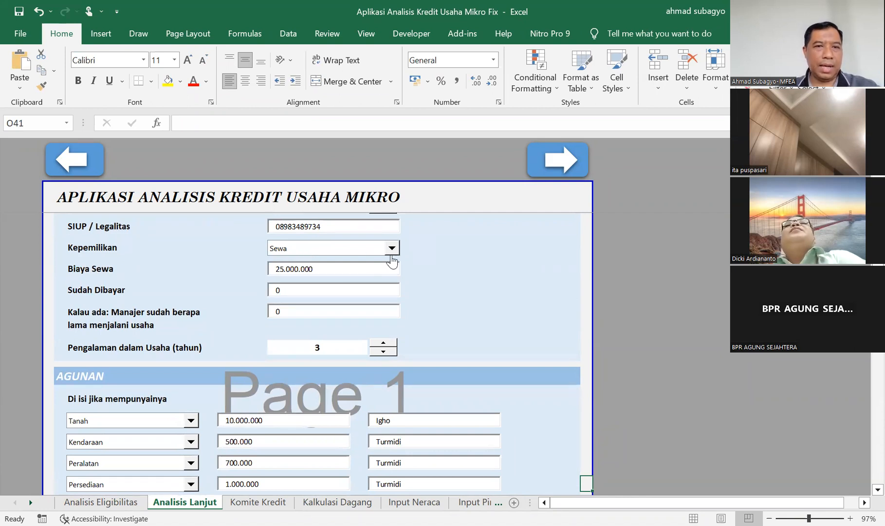
{"action": "left_click", "coordinate": [362, 227]}
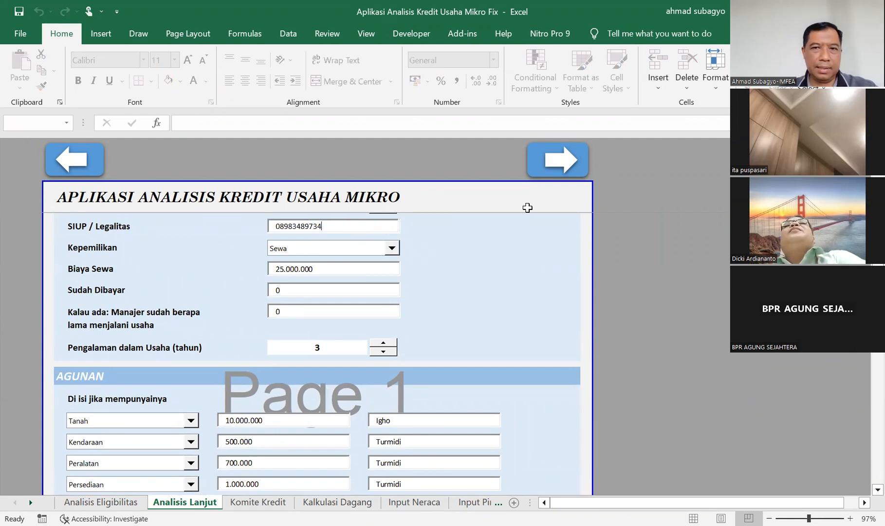
{"action": "left_click", "coordinate": [585, 222]}
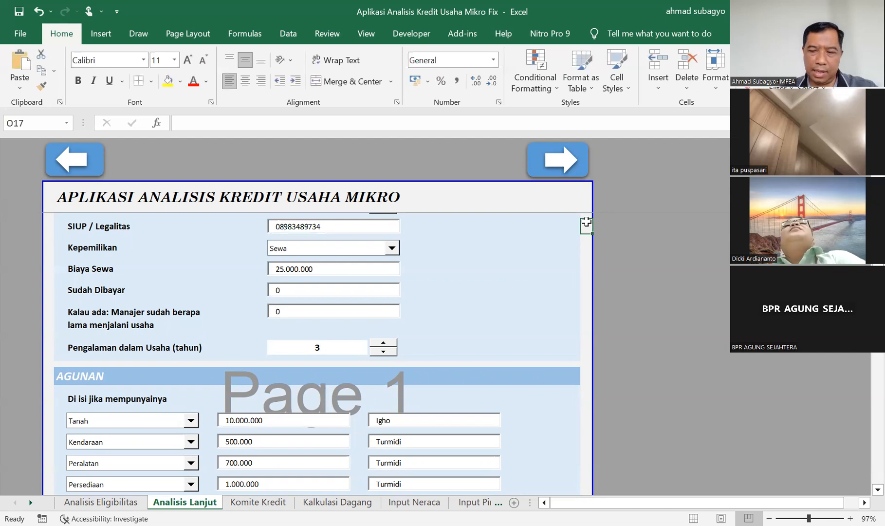
{"action": "key", "text": "Up"}
{"action": "key", "text": "Up"}
{"action": "key", "text": "Up"}
{"action": "key", "text": "Up"}
{"action": "key", "text": "Up"}
{"action": "key", "text": "Up"}
{"action": "key", "text": "Up"}
{"action": "key", "text": "Up"}
{"action": "key", "text": "Up"}
{"action": "key", "text": "Up"}
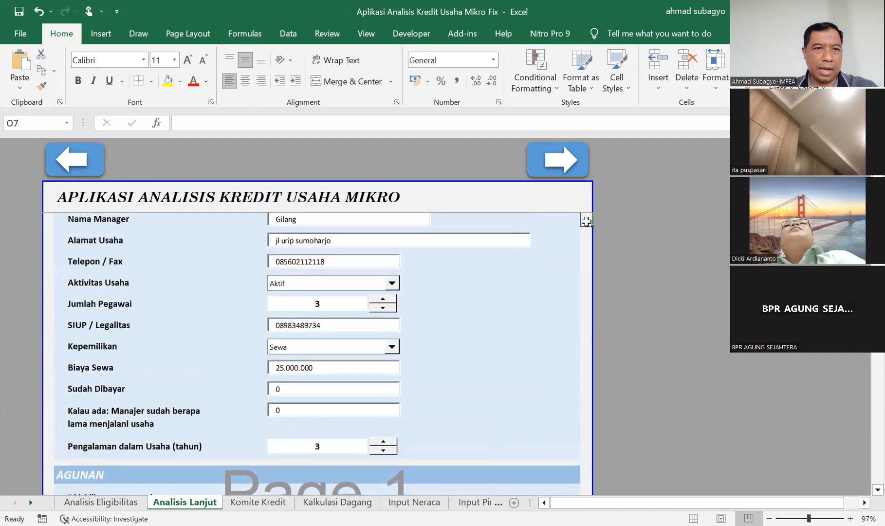
{"action": "key", "text": "Up"}
{"action": "key", "text": "Up"}
{"action": "key", "text": "Up"}
{"action": "key", "text": "Up"}
{"action": "key", "text": "Up"}
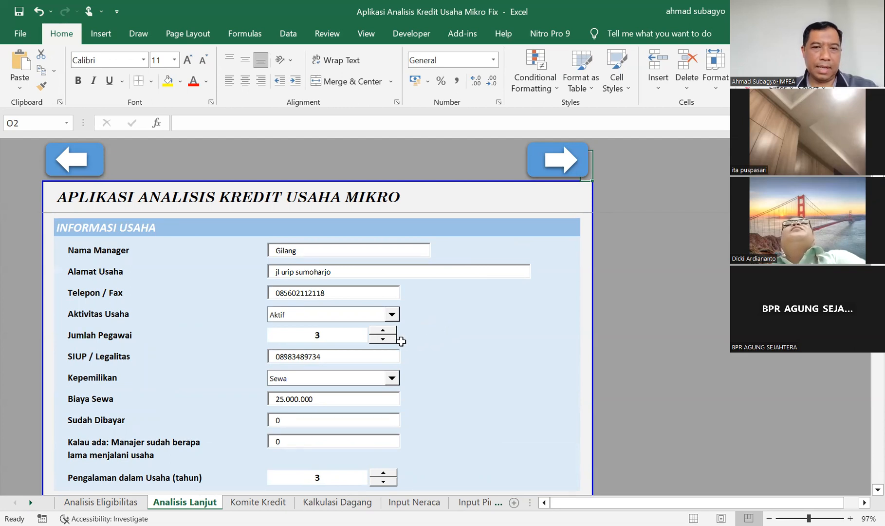
Set Jumlah Pegawai to 2 and choose Aktif for Aktivitas Usaha.
{"action": "left_click", "coordinate": [383, 331]}
{"action": "left_click", "coordinate": [383, 339]}
{"action": "left_click", "coordinate": [383, 339]}
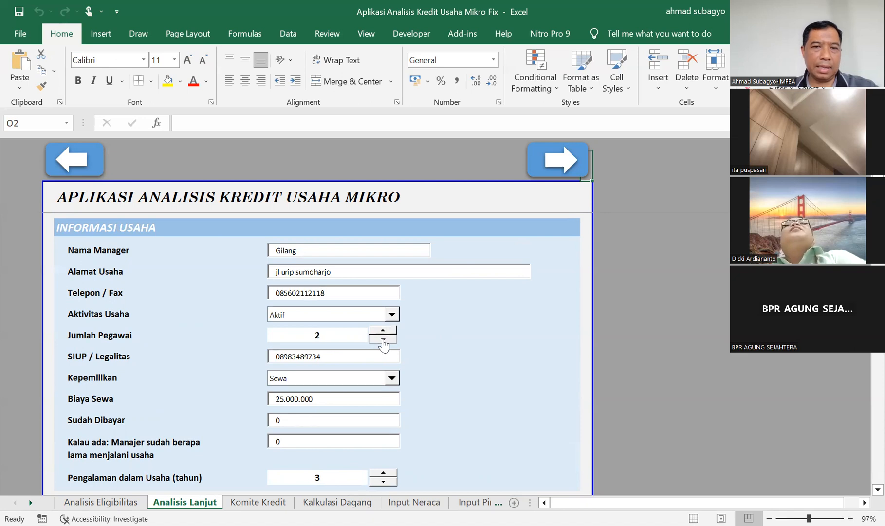
{"action": "left_click", "coordinate": [391, 315]}
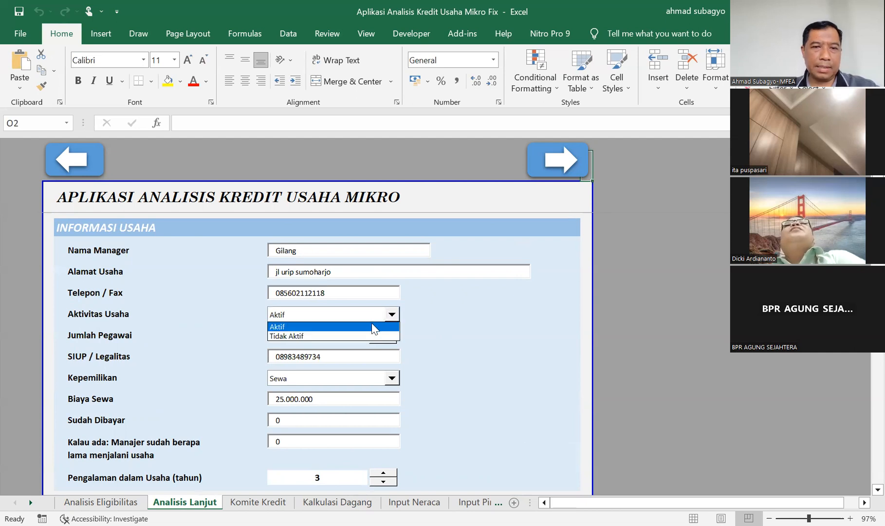
{"action": "left_click", "coordinate": [373, 330]}
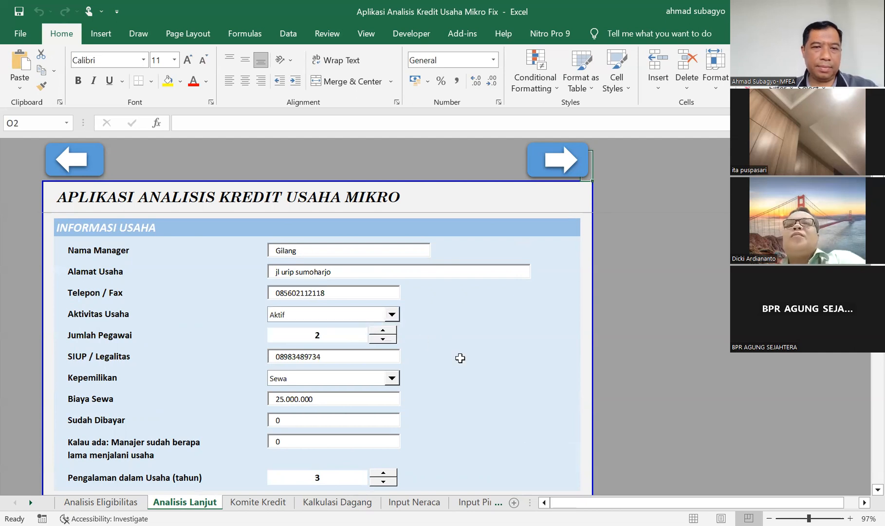
Check the available Kepemilikan options and the Sudah Dibayar field in the business information.
{"action": "left_click", "coordinate": [391, 379]}
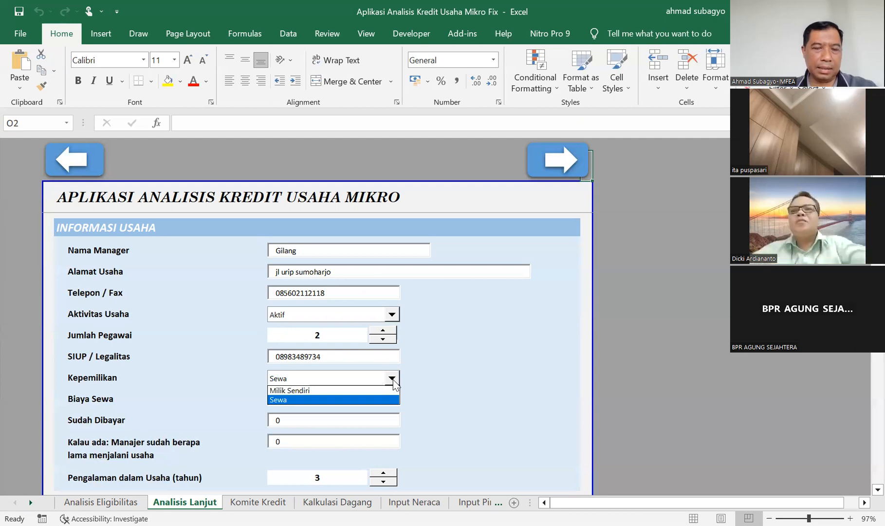
{"action": "left_click", "coordinate": [486, 407]}
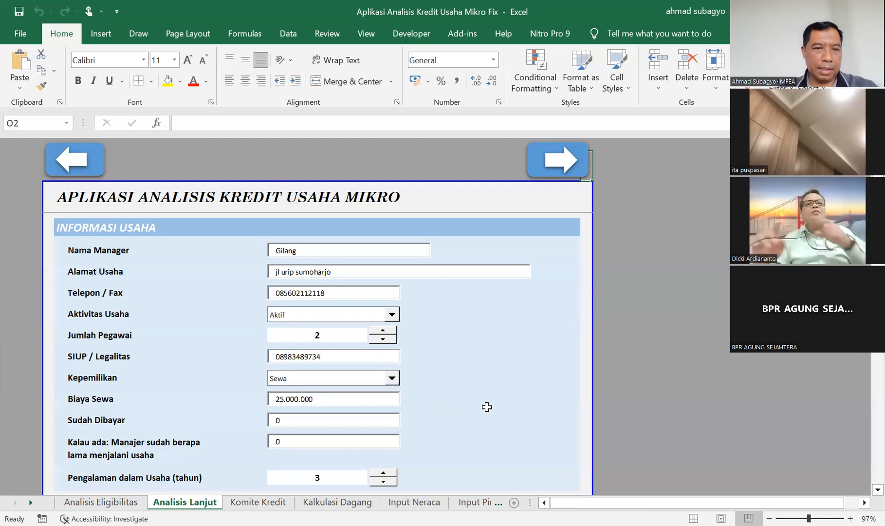
{"action": "left_click", "coordinate": [285, 419]}
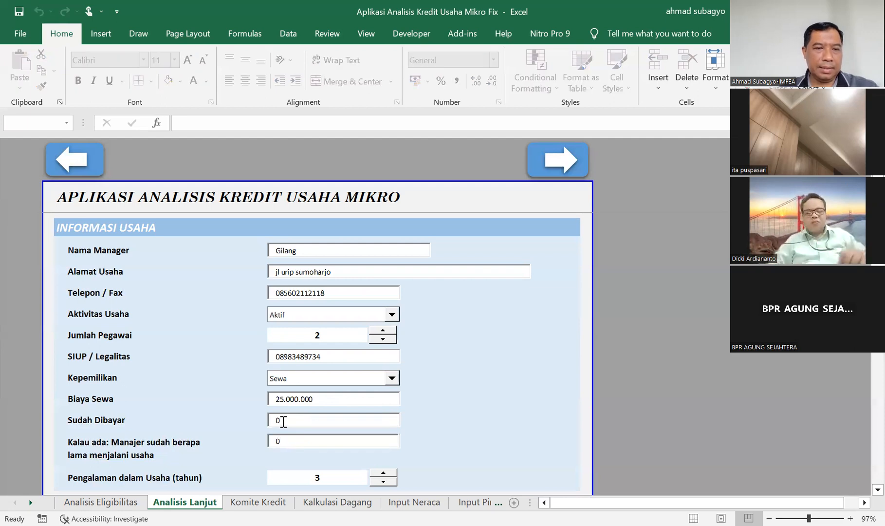
Change the Tanah entry in the Agunan section to Tidak Ada.
{"action": "left_click", "coordinate": [533, 391]}
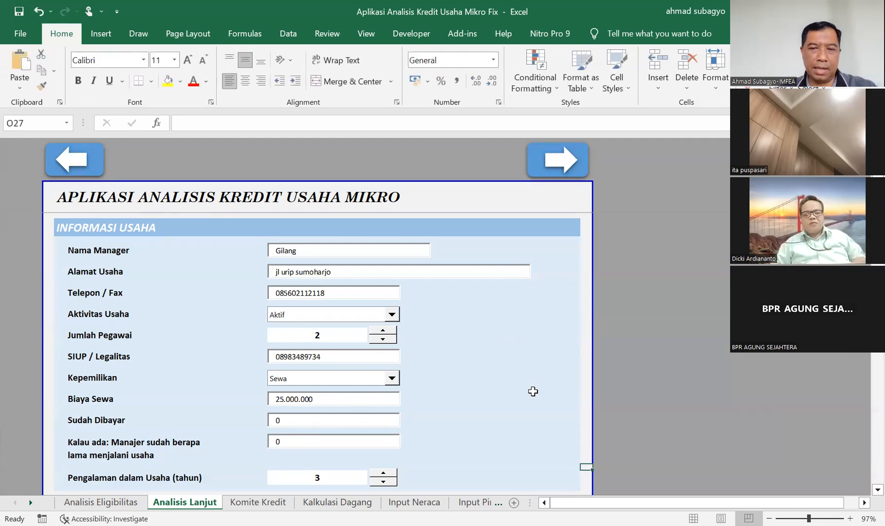
{"action": "key", "text": "Down"}
{"action": "key", "text": "Down"}
{"action": "key", "text": "Down"}
{"action": "key", "text": "Down"}
{"action": "key", "text": "Down"}
{"action": "key", "text": "Down"}
{"action": "key", "text": "Down"}
{"action": "key", "text": "Down"}
{"action": "key", "text": "Down"}
{"action": "key", "text": "Down"}
{"action": "key", "text": "Down"}
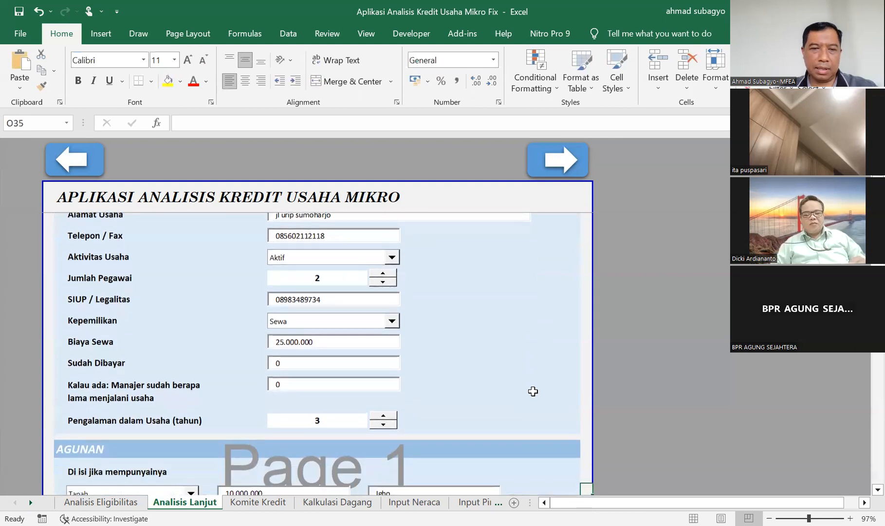
{"action": "key", "text": "Down"}
{"action": "key", "text": "Down"}
{"action": "key", "text": "Down"}
{"action": "key", "text": "Down"}
{"action": "key", "text": "Down"}
{"action": "key", "text": "Down"}
{"action": "key", "text": "Down"}
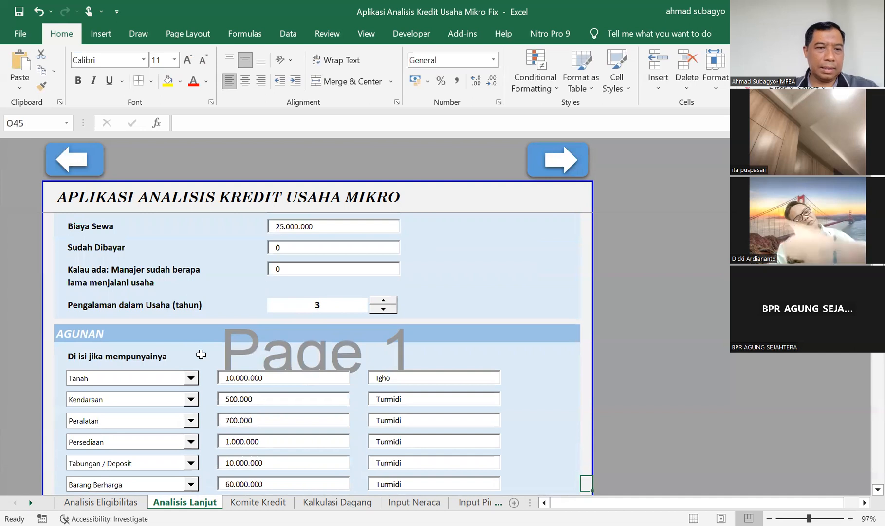
{"action": "left_click", "coordinate": [192, 378]}
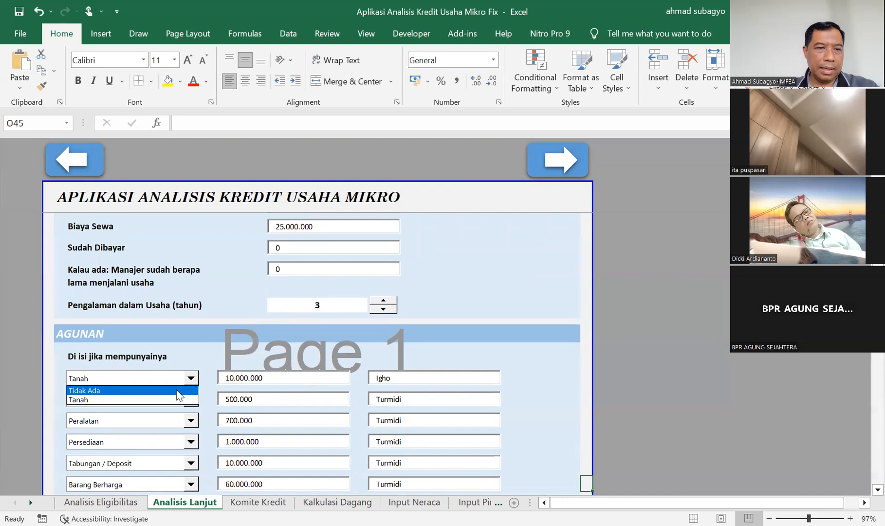
{"action": "left_click", "coordinate": [177, 389]}
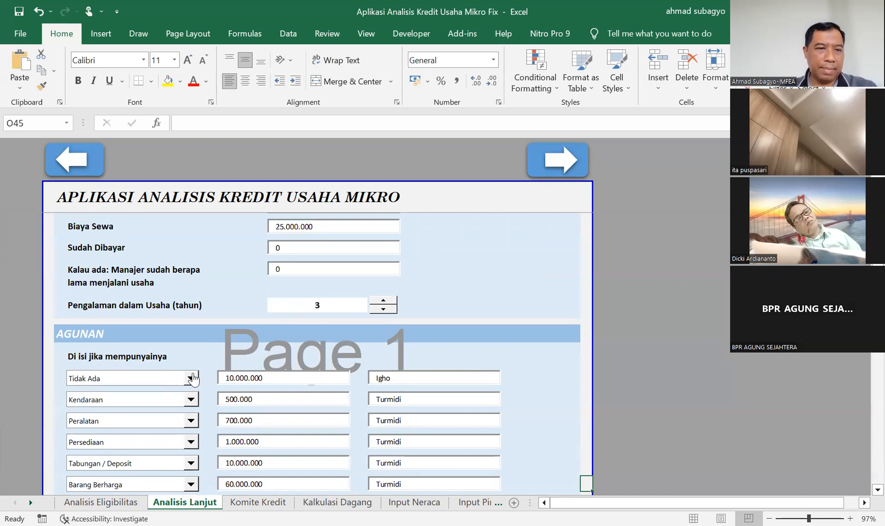
{"action": "left_click", "coordinate": [192, 379]}
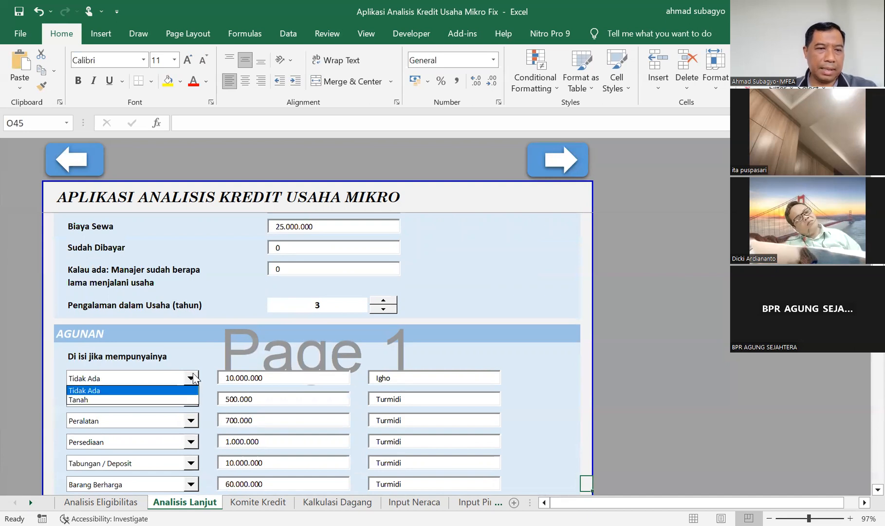
{"action": "left_click", "coordinate": [155, 399]}
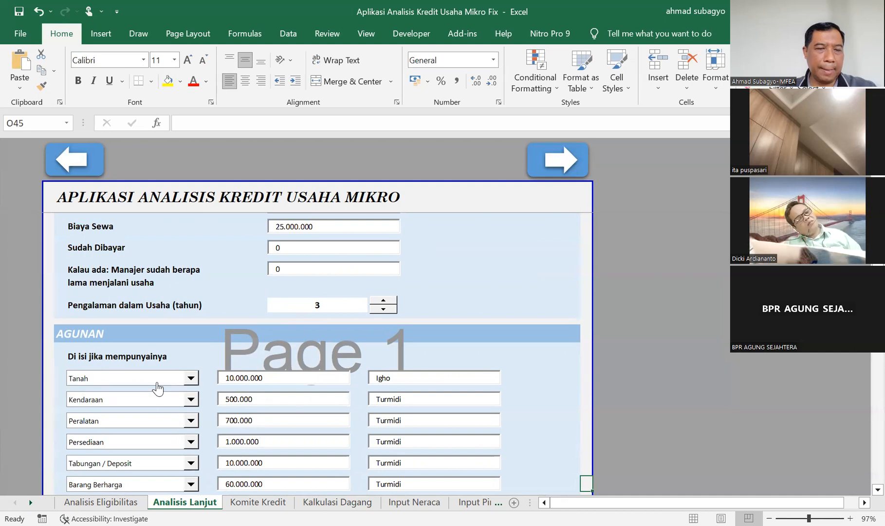
{"action": "left_click", "coordinate": [193, 382]}
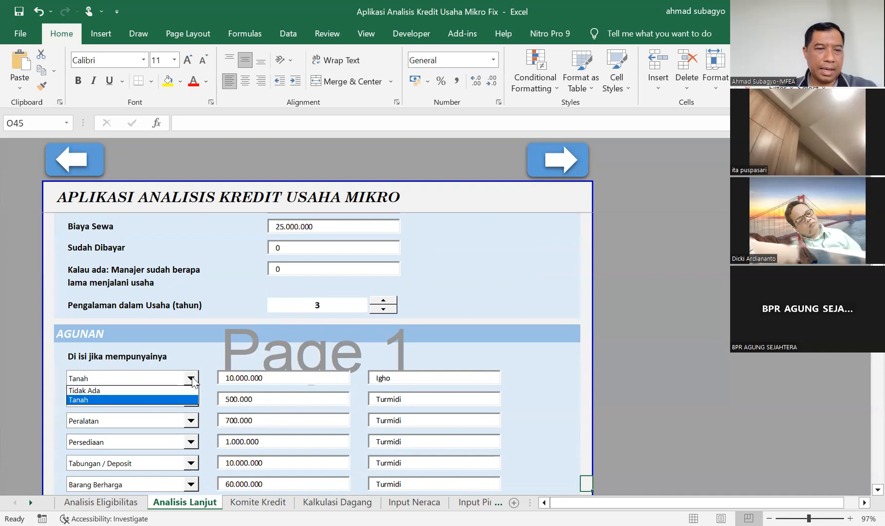
{"action": "left_click", "coordinate": [173, 387]}
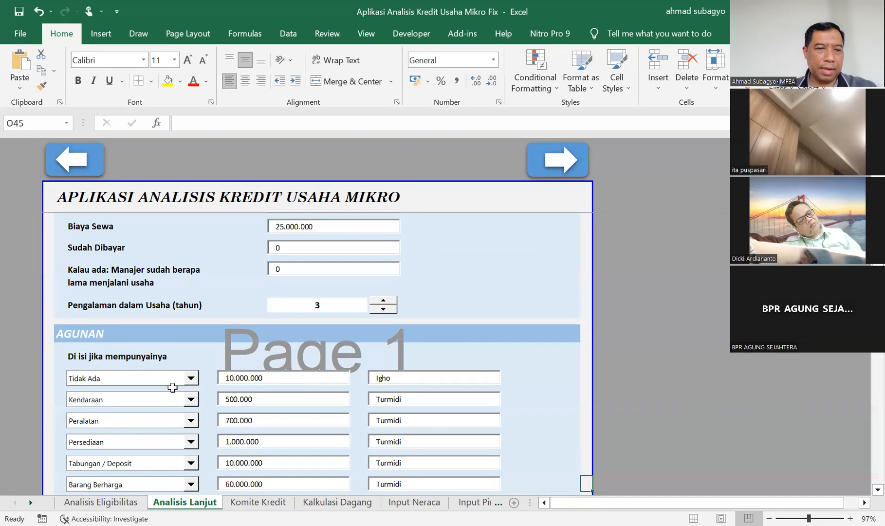
{"action": "left_click", "coordinate": [301, 379]}
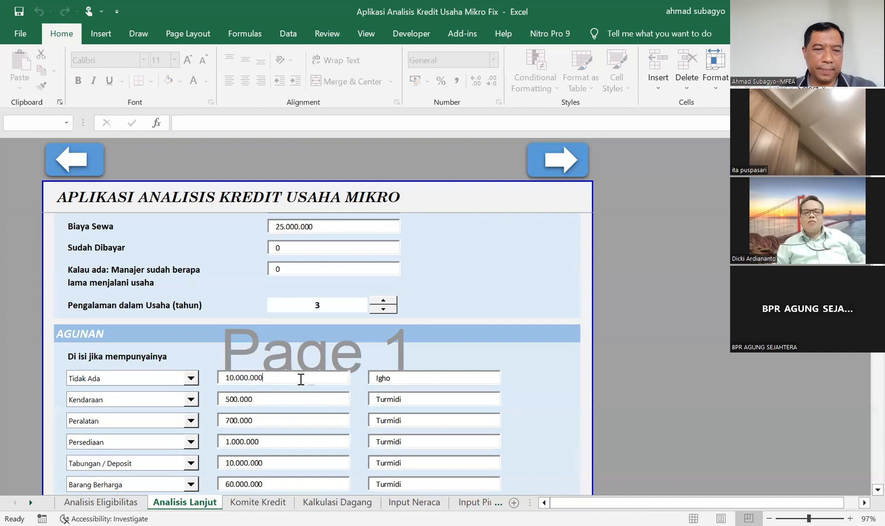
Change the Kendaraan and Peralatan entries in the Agunan section to Tidak Ada.
{"action": "left_click", "coordinate": [175, 403]}
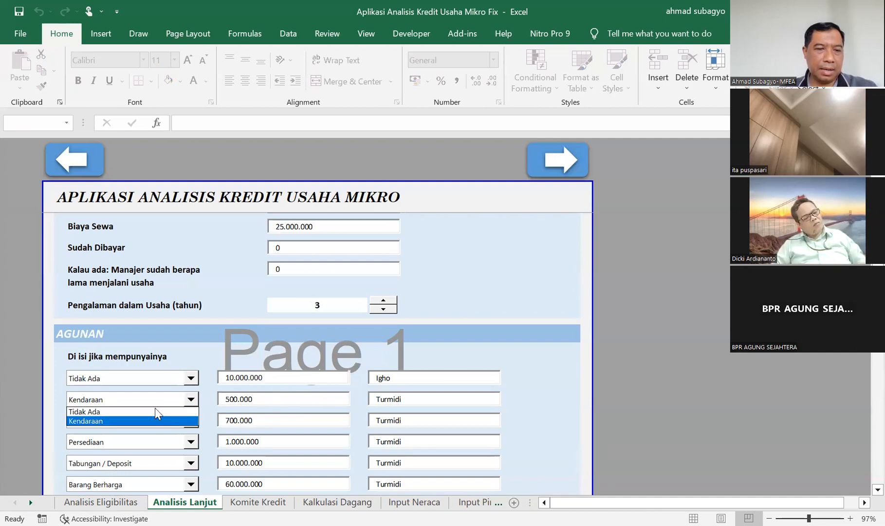
{"action": "left_click", "coordinate": [155, 409]}
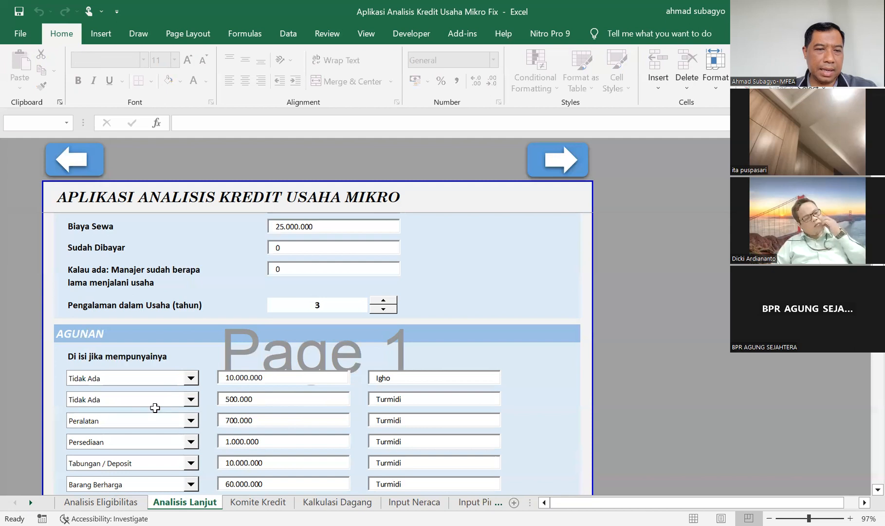
{"action": "left_click", "coordinate": [192, 422]}
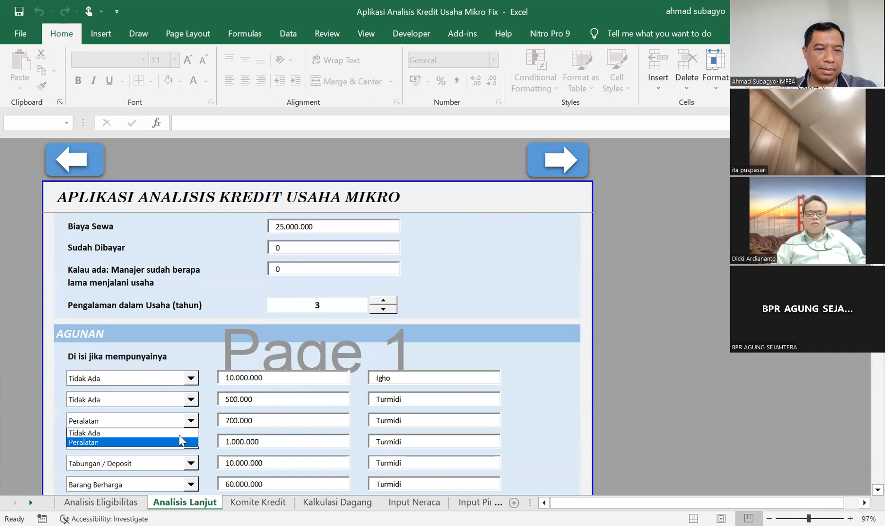
{"action": "left_click", "coordinate": [181, 433]}
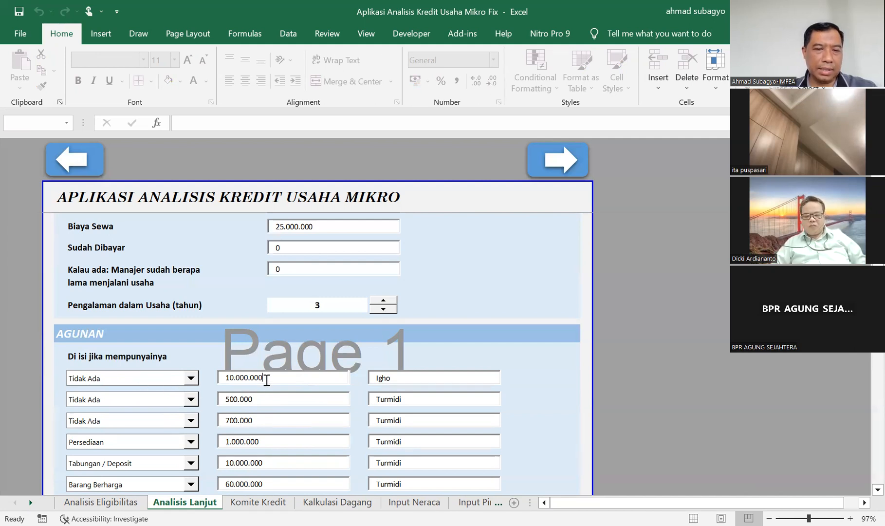
Clear the Jumlah Kredit amount in the Jumlah Kredit yang Diusulkan section to 0.
{"action": "left_click", "coordinate": [586, 422]}
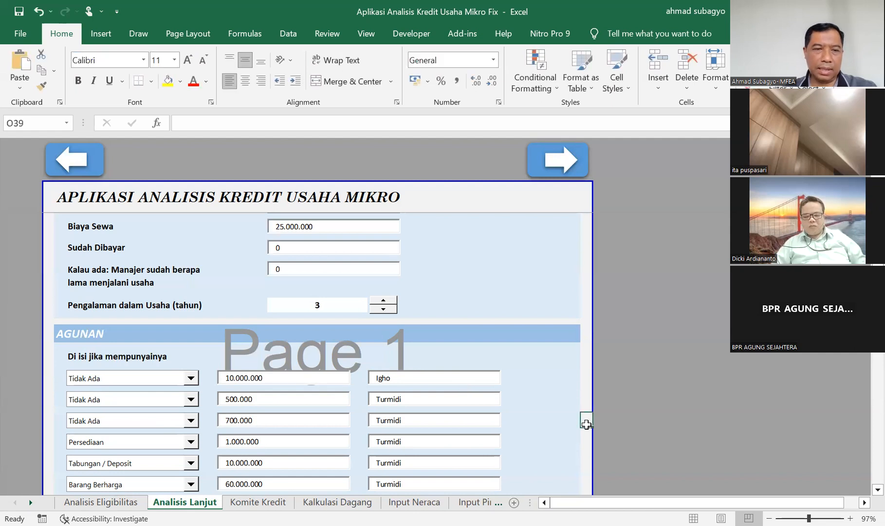
{"action": "key", "text": "Down"}
{"action": "key", "text": "Down"}
{"action": "key", "text": "Down"}
{"action": "key", "text": "Down"}
{"action": "key", "text": "Down"}
{"action": "key", "text": "Down"}
{"action": "key", "text": "Down"}
{"action": "key", "text": "Down"}
{"action": "key", "text": "Down"}
{"action": "key", "text": "Down"}
{"action": "key", "text": "Down"}
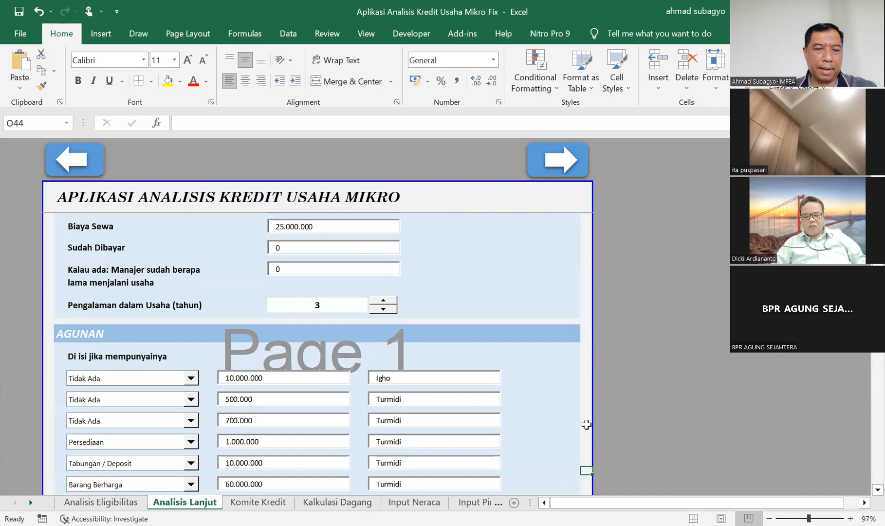
{"action": "key", "text": "Down"}
{"action": "key", "text": "Down"}
{"action": "key", "text": "Down"}
{"action": "key", "text": "Down"}
{"action": "key", "text": "Down"}
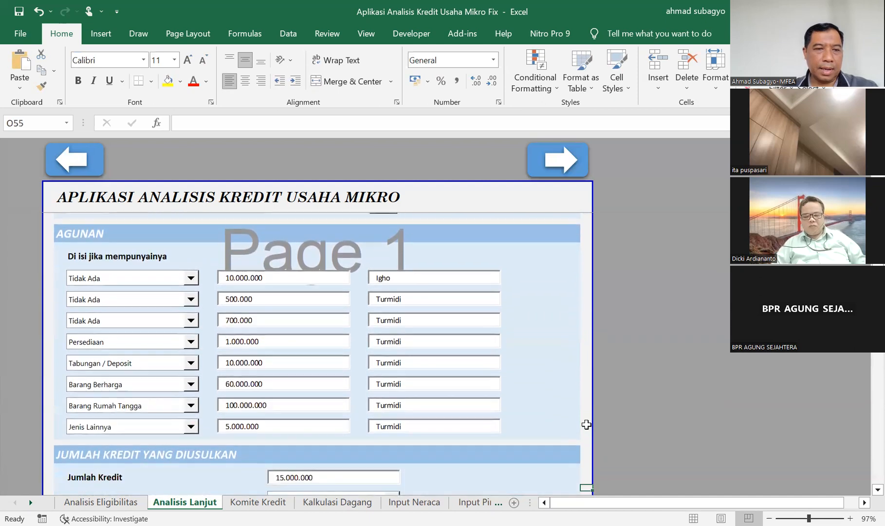
{"action": "key", "text": "Down"}
{"action": "key", "text": "Down"}
{"action": "key", "text": "Down"}
{"action": "key", "text": "Down"}
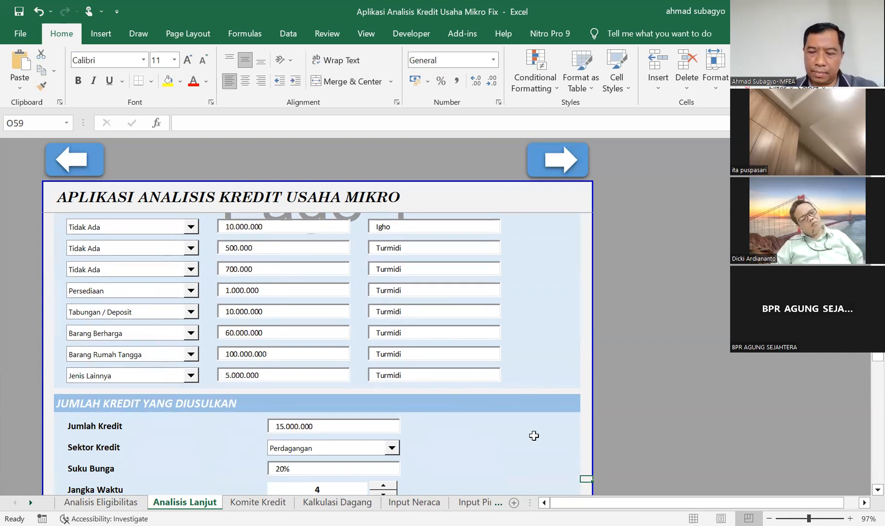
{"action": "key", "text": "Down"}
{"action": "key", "text": "Down"}
{"action": "key", "text": "Down"}
{"action": "key", "text": "Down"}
{"action": "key", "text": "Down"}
{"action": "key", "text": "Down"}
{"action": "key", "text": "Down"}
{"action": "key", "text": "Down"}
{"action": "key", "text": "Down"}
{"action": "key", "text": "Down"}
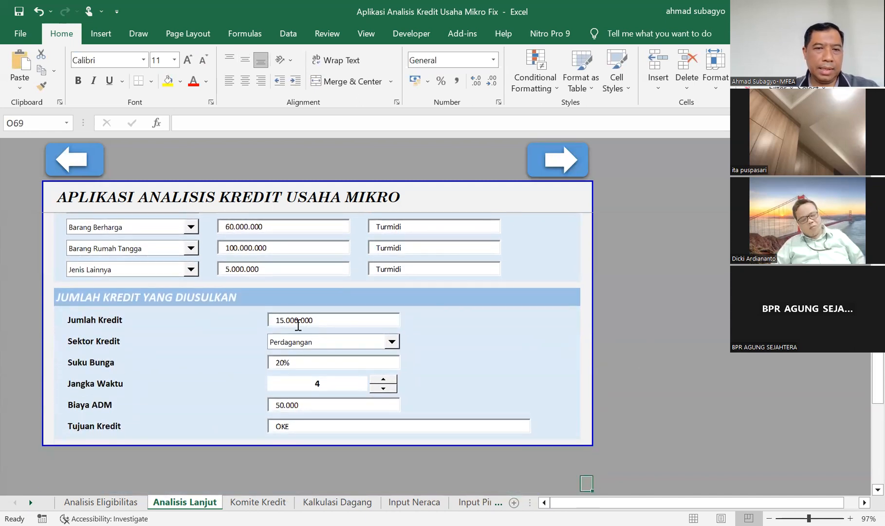
{"action": "left_click", "coordinate": [312, 319]}
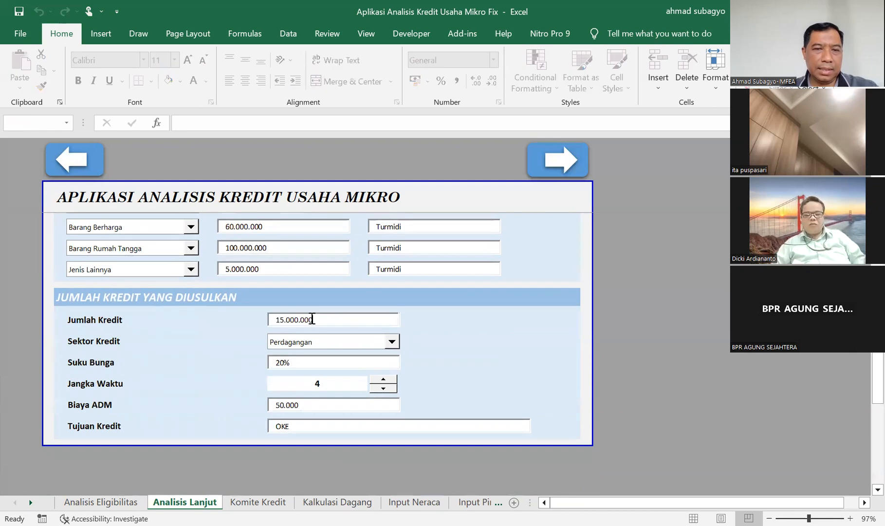
{"action": "key", "text": "BackSpace"}
{"action": "key", "text": "BackSpace"}
{"action": "key", "text": "BackSpace"}
{"action": "key", "text": "BackSpace"}
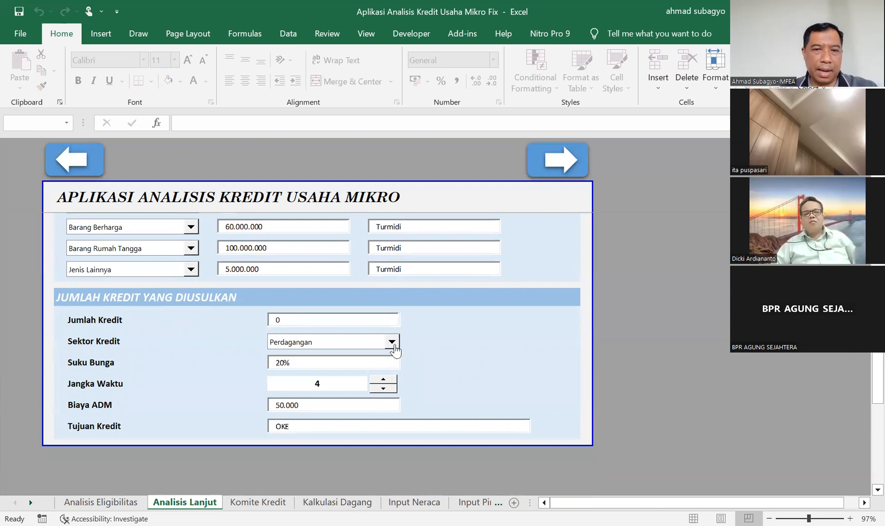
Check the Sektor Kredit options and set Jangka Waktu to 1 in the Jumlah Kredit yang Diusulkan section.
{"action": "left_click", "coordinate": [393, 342]}
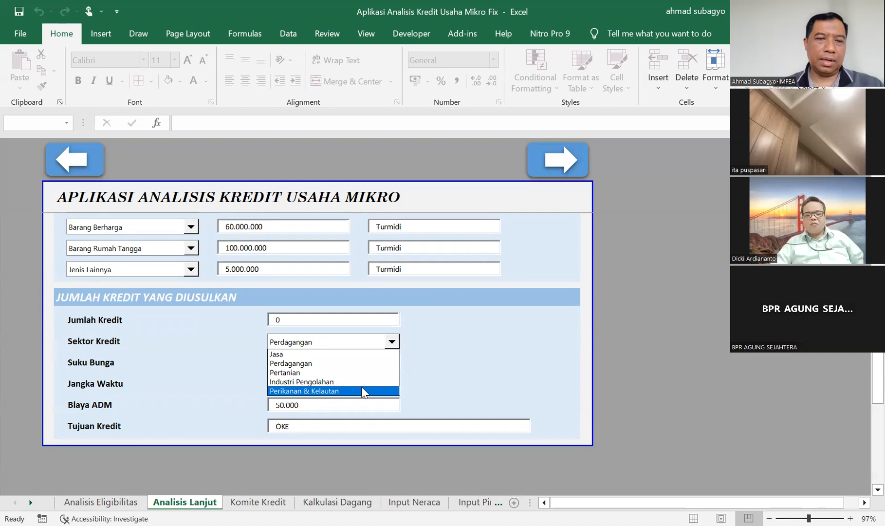
{"action": "left_click", "coordinate": [476, 339]}
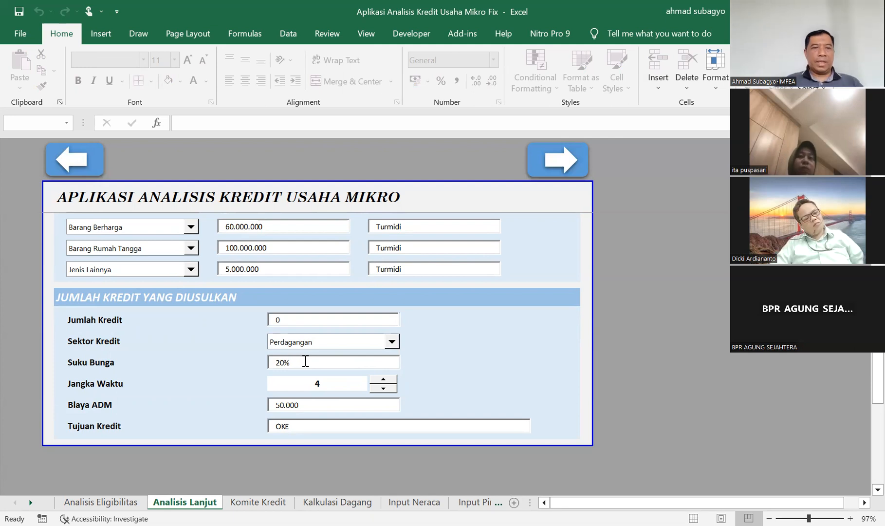
{"action": "left_click", "coordinate": [384, 389]}
{"action": "left_click", "coordinate": [384, 389]}
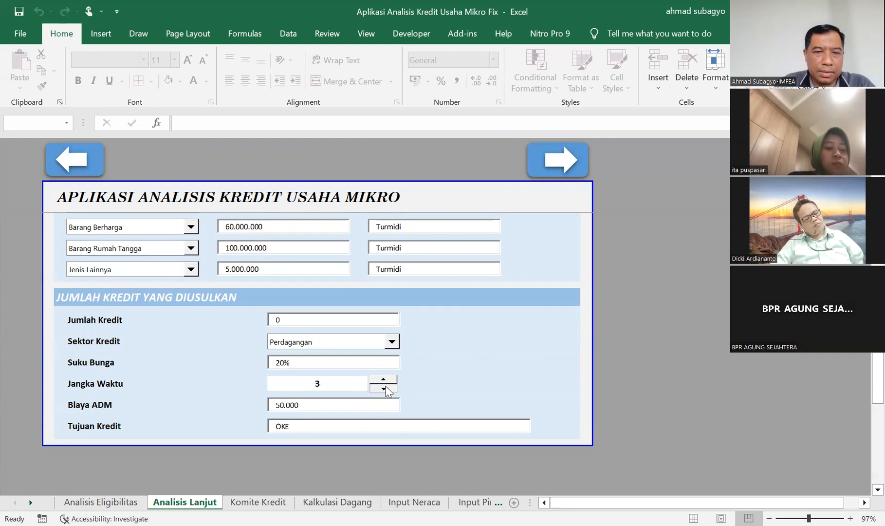
{"action": "left_click", "coordinate": [384, 390]}
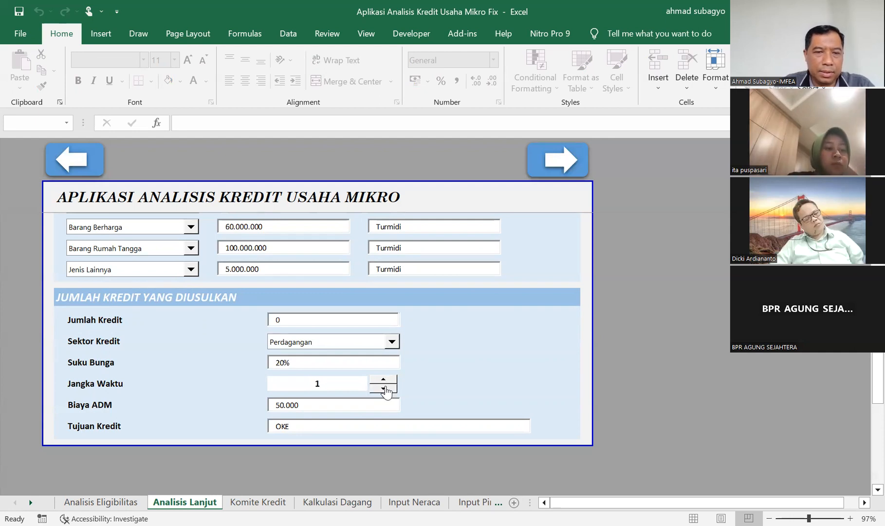
Check the Biaya ADM field, then clear Tujuan Kredit and re-enter it as OKE.
{"action": "left_click", "coordinate": [306, 406]}
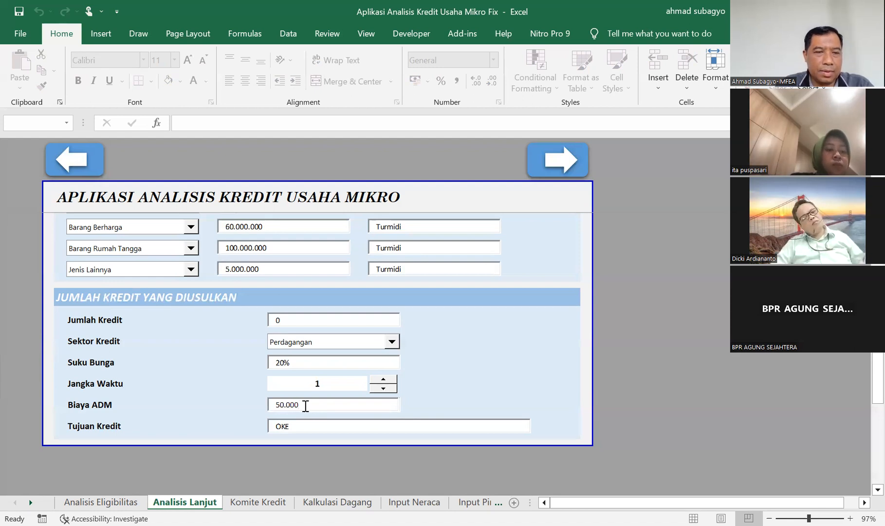
{"action": "left_click", "coordinate": [303, 426]}
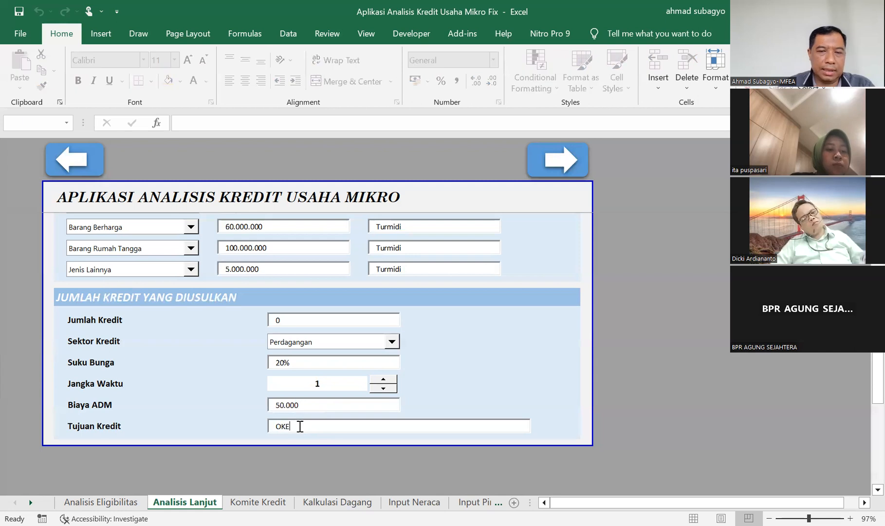
{"action": "key", "text": "BackSpace"}
{"action": "key", "text": "BackSpace"}
{"action": "key", "text": "BackSpace"}
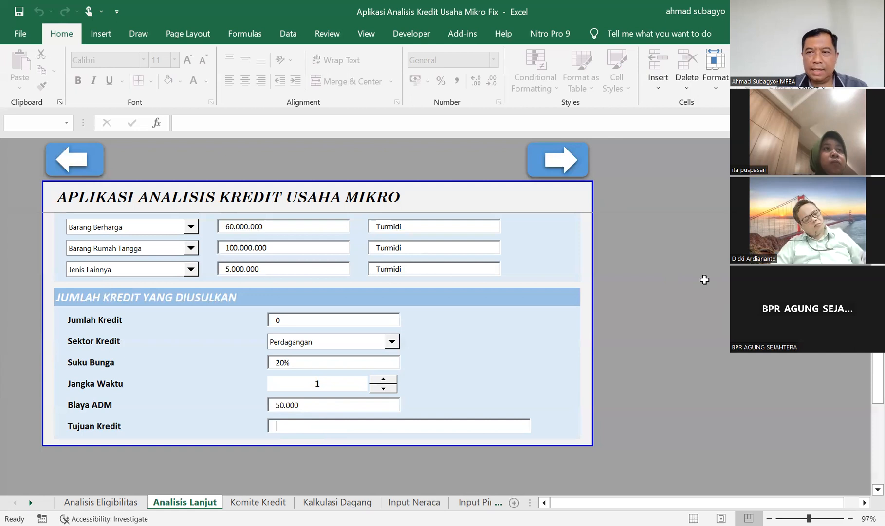
{"action": "type", "text": "OKE"}
Go to the Komite Kredit sheet, checking back once on the business information in Analisis Lanjut.
{"action": "scroll", "coordinate": [317, 354], "scroll_direction": "up", "scroll_amount": 10}
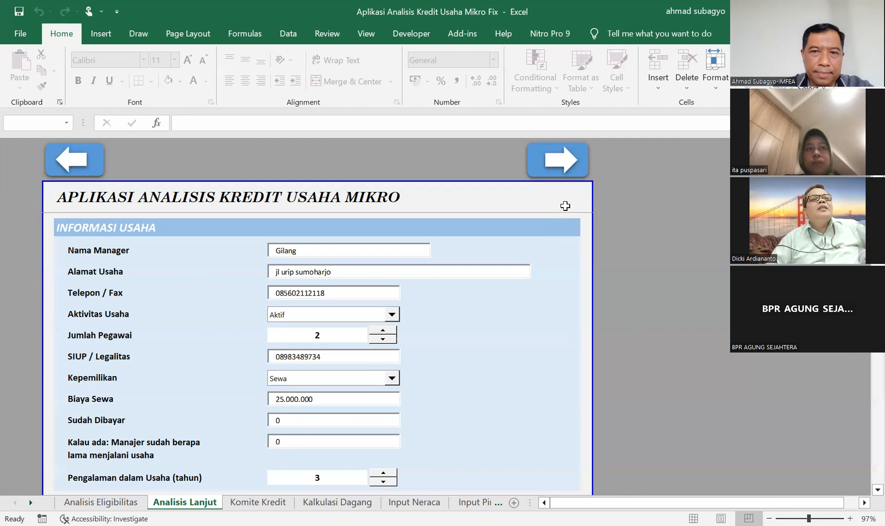
{"action": "left_click", "coordinate": [559, 166]}
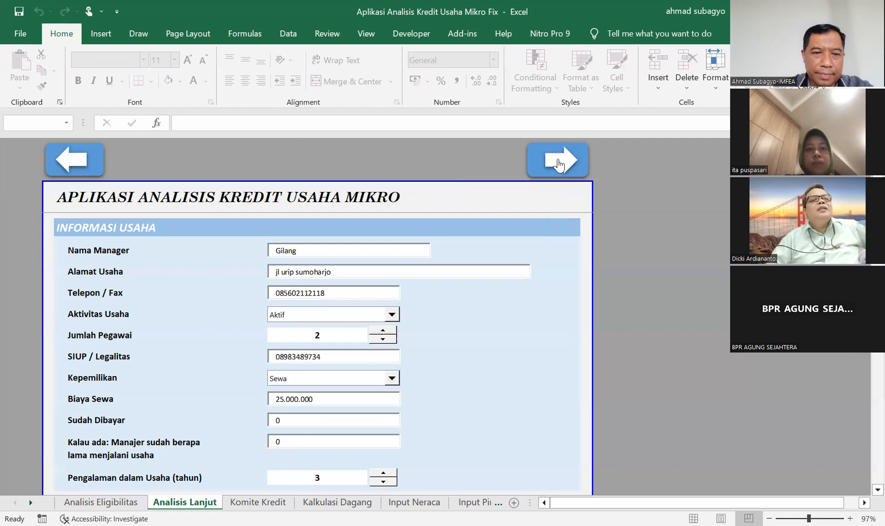
{"action": "left_click", "coordinate": [256, 503]}
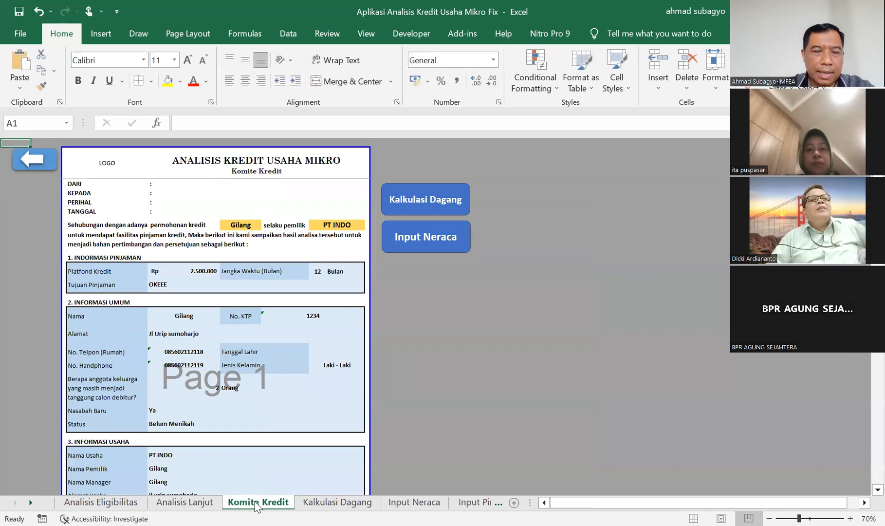
{"action": "left_click", "coordinate": [189, 503]}
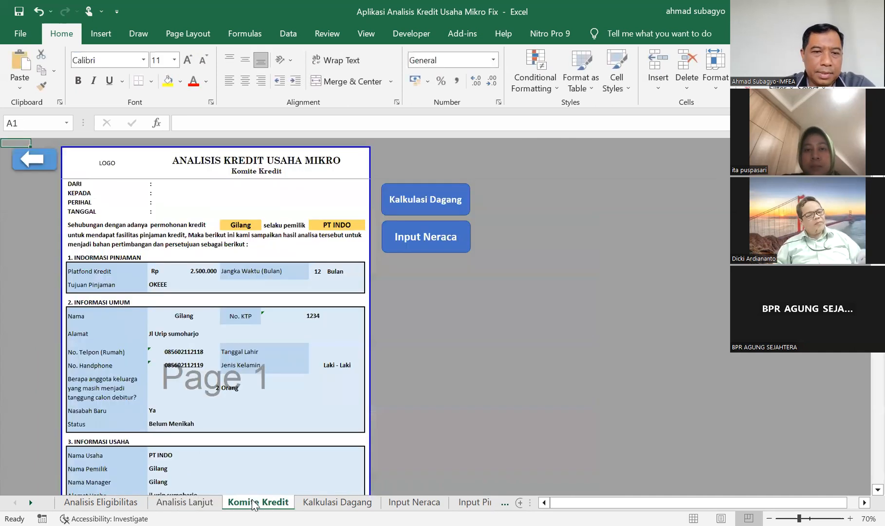
{"action": "left_click", "coordinate": [252, 501]}
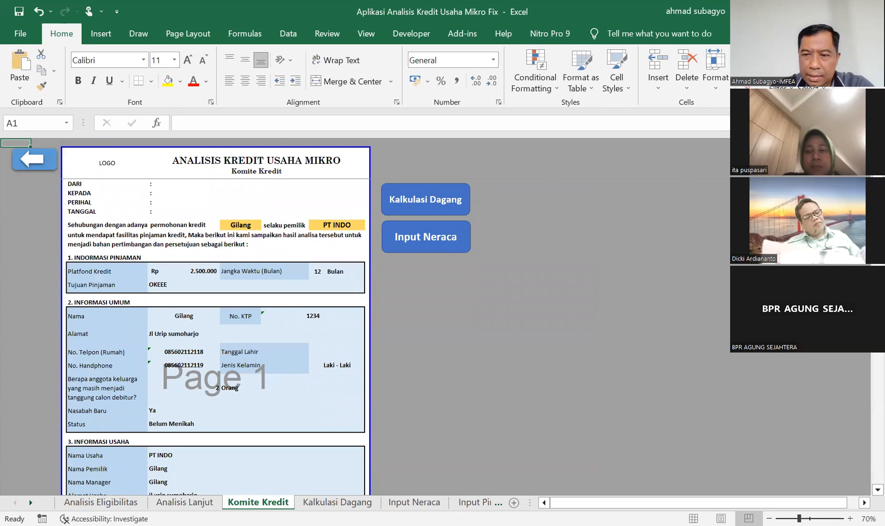
Examine the Komite Kredit report from its header through the loan, general and business information sections.
{"action": "scroll", "coordinate": [46, 149], "scroll_direction": "up", "scroll_amount": 2, "text": "ctrl"}
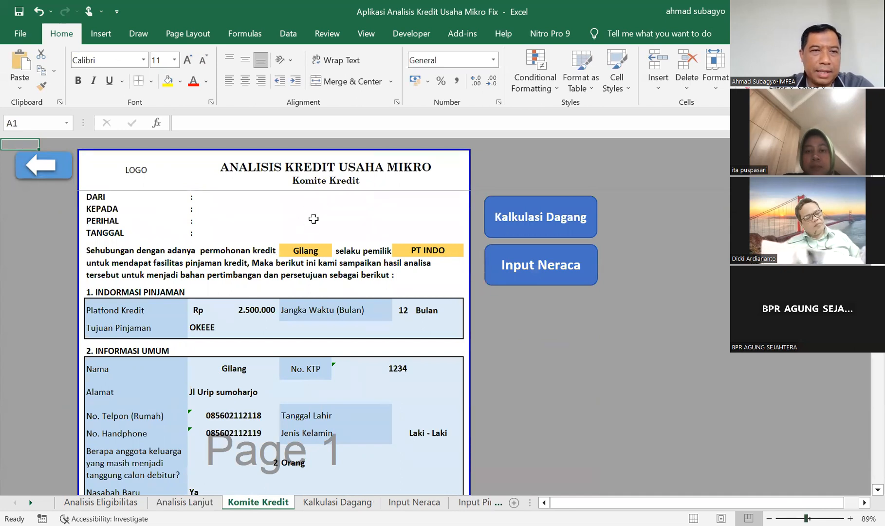
{"action": "left_click", "coordinate": [224, 219]}
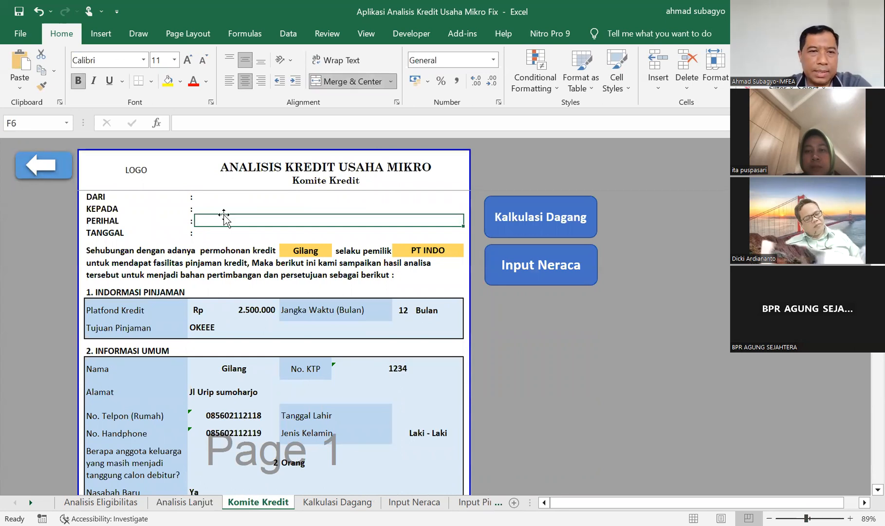
{"action": "key", "text": "Down"}
{"action": "key", "text": "Down"}
{"action": "key", "text": "Down"}
{"action": "key", "text": "Down"}
{"action": "key", "text": "Down"}
{"action": "key", "text": "Down"}
{"action": "key", "text": "Down"}
{"action": "key", "text": "Down"}
{"action": "key", "text": "Down"}
{"action": "key", "text": "Down"}
{"action": "key", "text": "Down"}
{"action": "key", "text": "Down"}
{"action": "key", "text": "Down"}
{"action": "key", "text": "Down"}
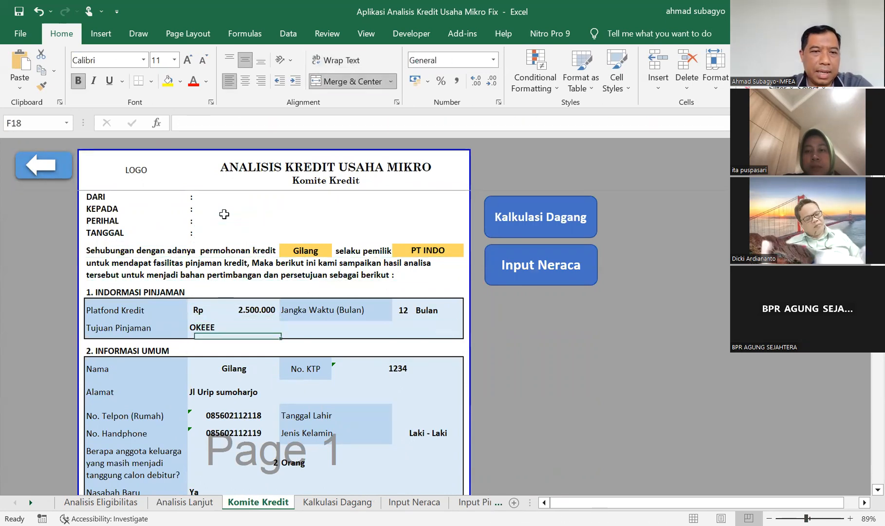
{"action": "key", "text": "Down"}
{"action": "key", "text": "Down"}
{"action": "key", "text": "Down"}
{"action": "key", "text": "Down"}
{"action": "key", "text": "Down"}
{"action": "key", "text": "Down"}
{"action": "key", "text": "Down"}
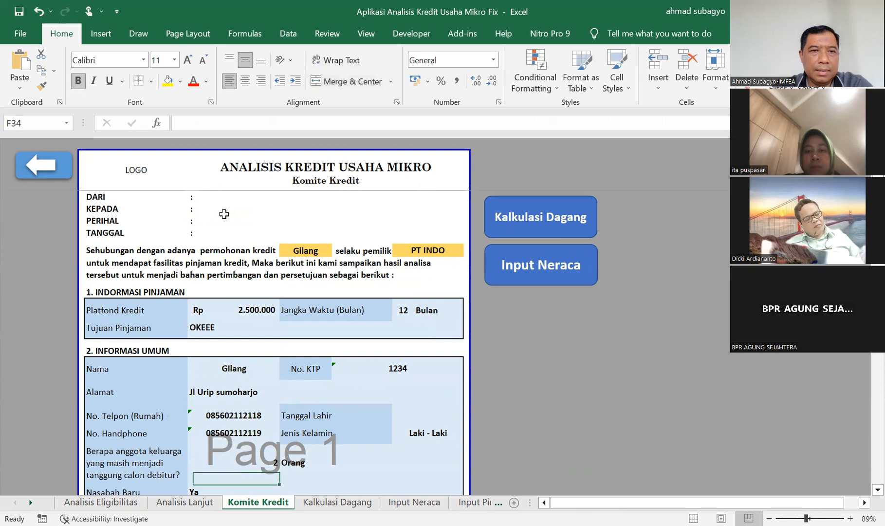
{"action": "key", "text": "Down"}
{"action": "key", "text": "Down"}
{"action": "key", "text": "Down"}
{"action": "key", "text": "Down"}
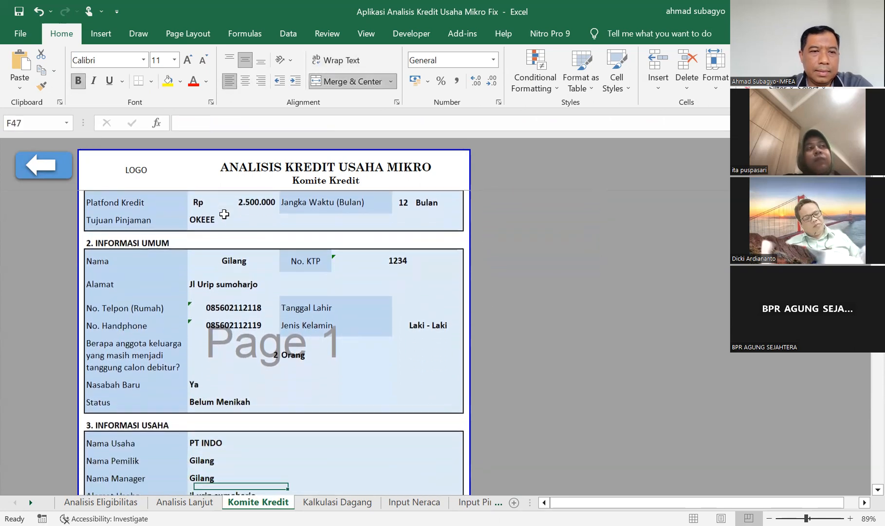
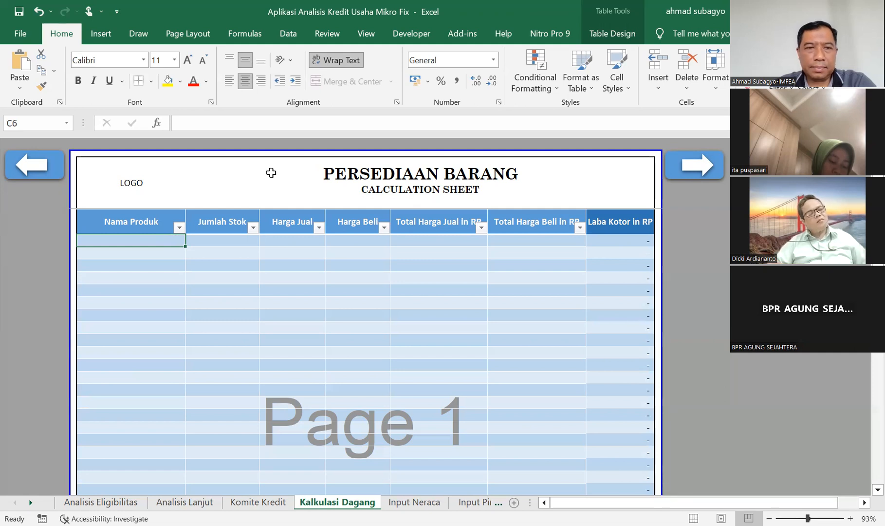
Examine the Persediaan Barang table on Kalkulasi Dagang column by column, from Nama Produk to Total Harga Beli in RP.
{"action": "key", "text": "Down"}
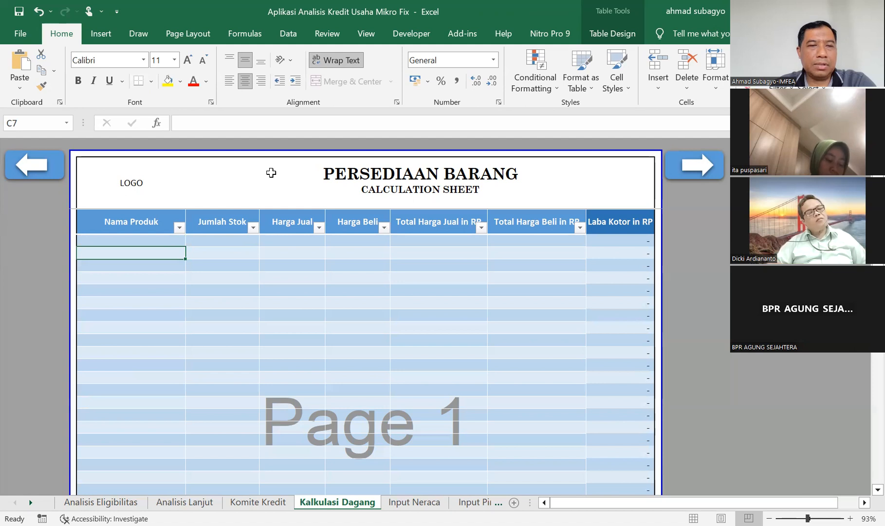
{"action": "key", "text": "Up"}
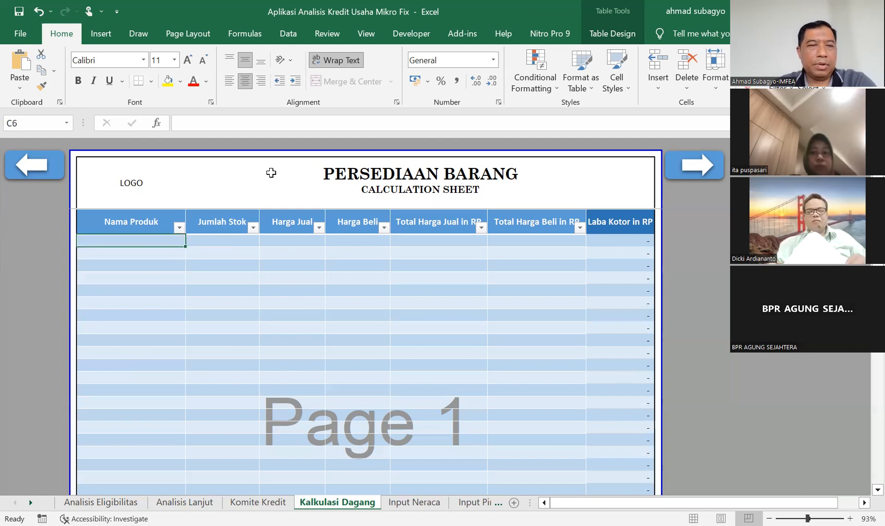
{"action": "key", "text": "Right"}
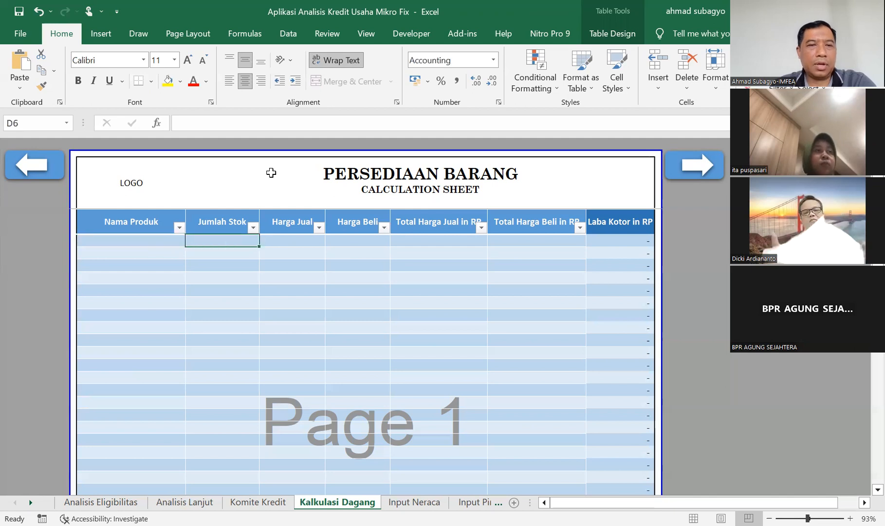
{"action": "key", "text": "Right"}
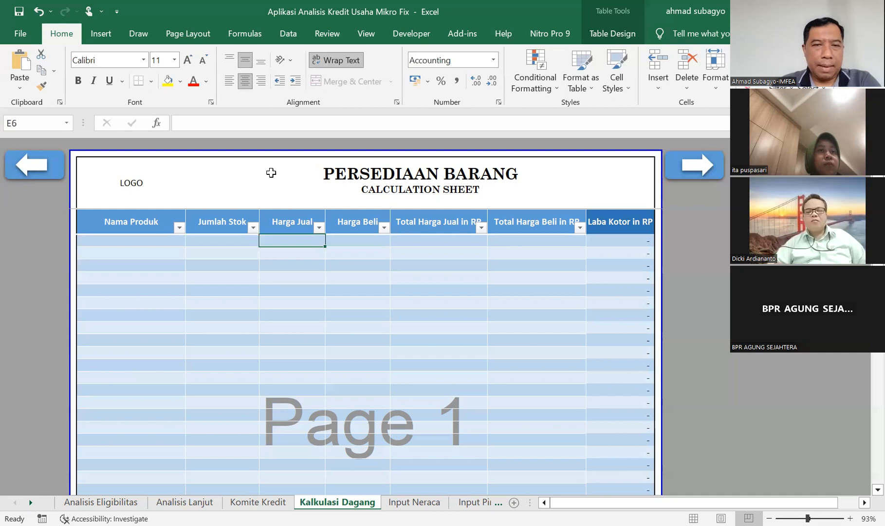
{"action": "key", "text": "Right"}
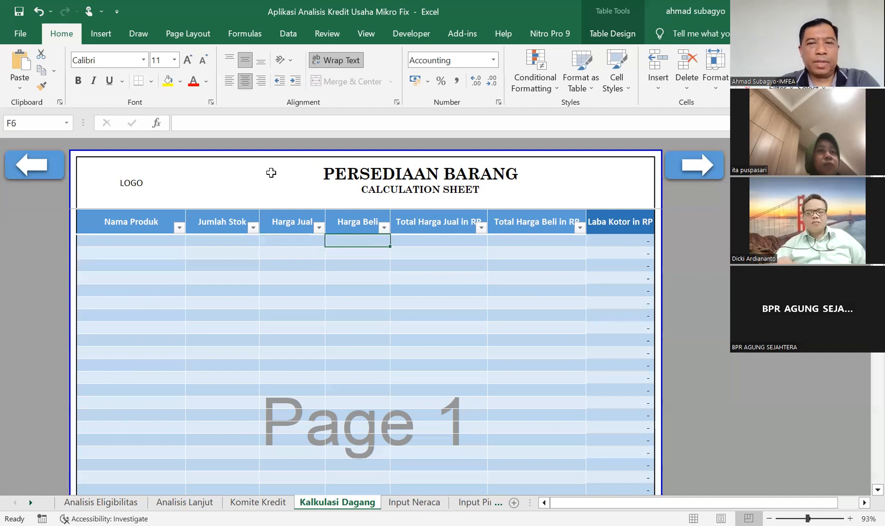
{"action": "key", "text": "Right"}
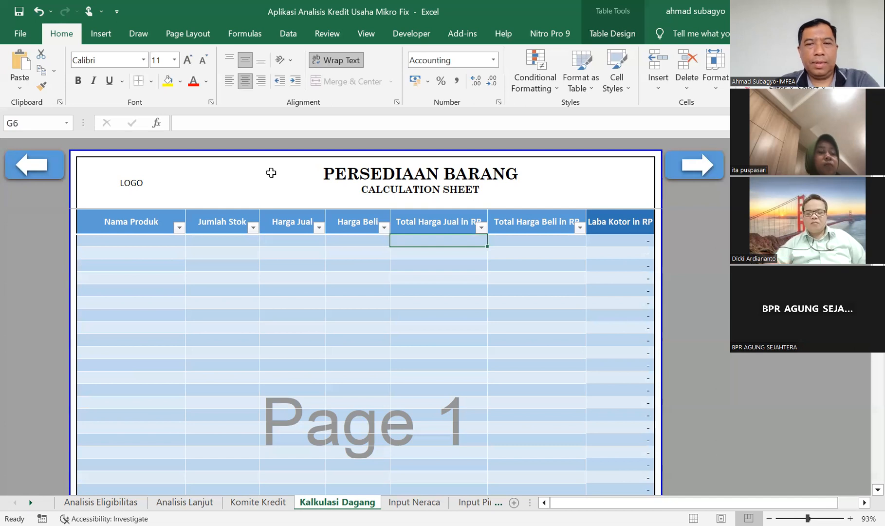
{"action": "key", "text": "Right"}
{"action": "key", "text": "Down"}
{"action": "key", "text": "Down"}
{"action": "key", "text": "Down"}
{"action": "key", "text": "Down"}
{"action": "key", "text": "Down"}
{"action": "key", "text": "Down"}
{"action": "key", "text": "Down"}
{"action": "key", "text": "Down"}
{"action": "key", "text": "Down"}
{"action": "key", "text": "Down"}
{"action": "key", "text": "Down"}
{"action": "key", "text": "Down"}
{"action": "key", "text": "Down"}
{"action": "key", "text": "Up"}
{"action": "key", "text": "Up"}
{"action": "key", "text": "Up"}
{"action": "key", "text": "Up"}
{"action": "key", "text": "Up"}
{"action": "key", "text": "Up"}
{"action": "key", "text": "Up"}
{"action": "key", "text": "Up"}
{"action": "key", "text": "Up"}
{"action": "key", "text": "Up"}
{"action": "key", "text": "Up"}
{"action": "key", "text": "Up"}
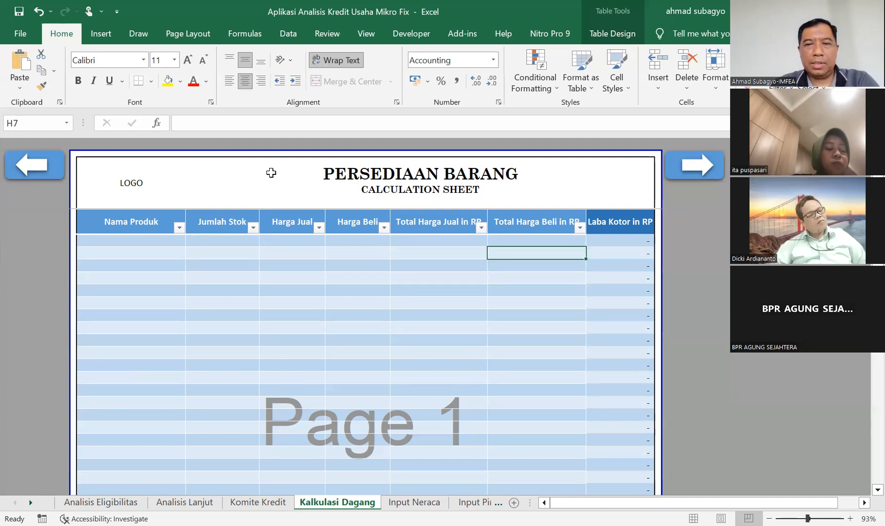
{"action": "key", "text": "Up"}
Inspect the Laba Kotor in RP column from its first rows down to the TOTAL row.
{"action": "key", "text": "Right"}
{"action": "key", "text": "Down"}
{"action": "key", "text": "Down"}
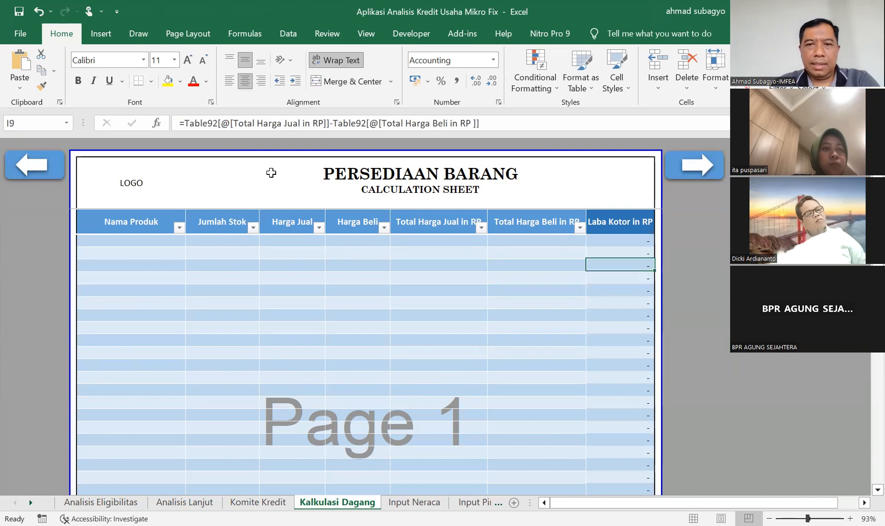
{"action": "key", "text": "Down"}
{"action": "key", "text": "Down"}
{"action": "key", "text": "Down"}
{"action": "key", "text": "Down"}
{"action": "key", "text": "Down"}
{"action": "key", "text": "Down"}
{"action": "key", "text": "Down"}
{"action": "key", "text": "Down"}
{"action": "key", "text": "Down"}
{"action": "key", "text": "Down"}
{"action": "key", "text": "Down"}
{"action": "key", "text": "Down"}
{"action": "key", "text": "Down"}
{"action": "key", "text": "Down"}
{"action": "key", "text": "Down"}
{"action": "key", "text": "Down"}
{"action": "key", "text": "Down"}
{"action": "key", "text": "Down"}
{"action": "key", "text": "Down"}
{"action": "key", "text": "Down"}
{"action": "key", "text": "Up"}
{"action": "key", "text": "Up"}
{"action": "key", "text": "Up"}
{"action": "key", "text": "Up"}
{"action": "key", "text": "Up"}
{"action": "key", "text": "Up"}
{"action": "key", "text": "Up"}
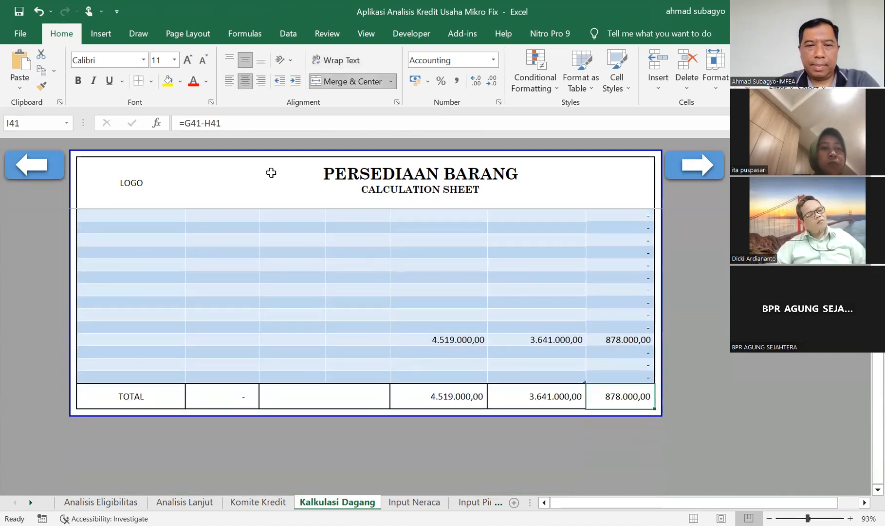
Inspect the TOTAL row formulas for Total Harga Beli, Total Harga Jual and Laba Kotor.
{"action": "key", "text": "Left"}
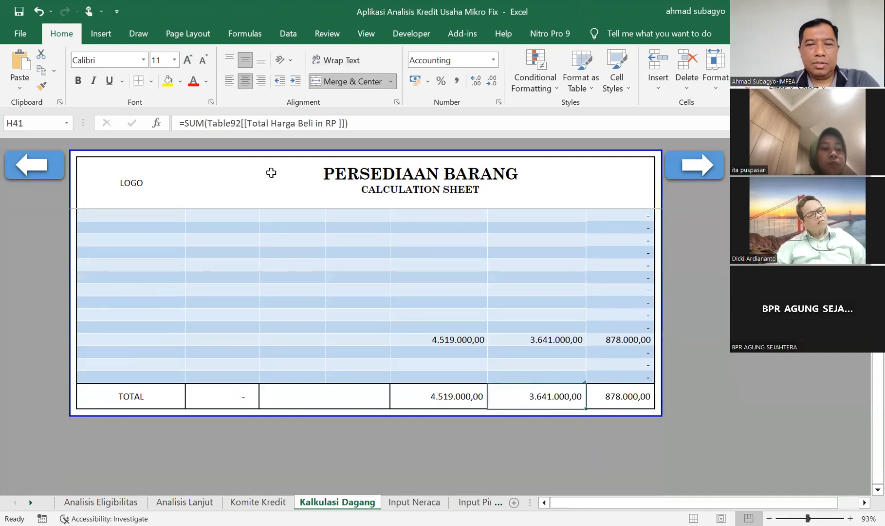
{"action": "key", "text": "Left"}
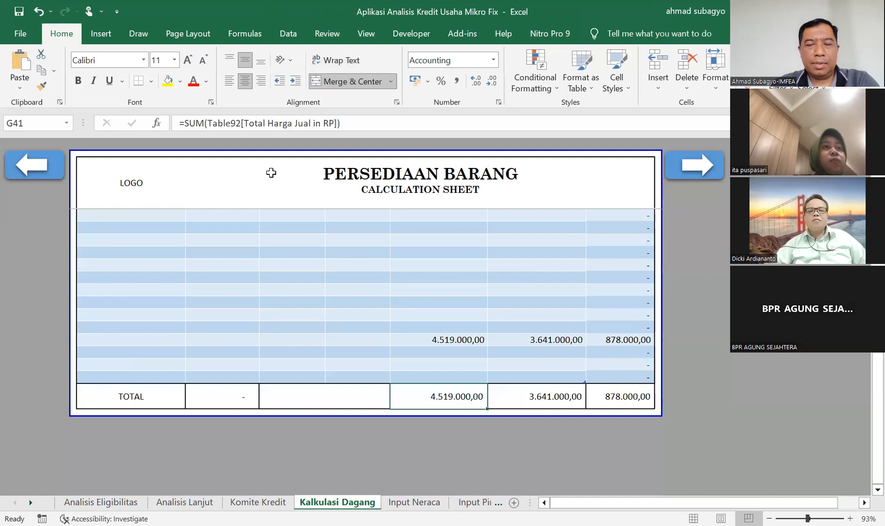
{"action": "key", "text": "Right"}
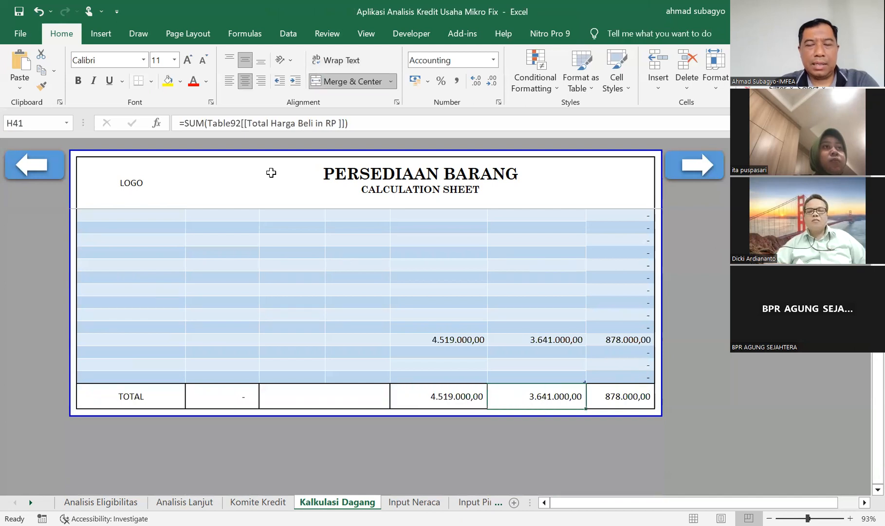
{"action": "key", "text": "Right"}
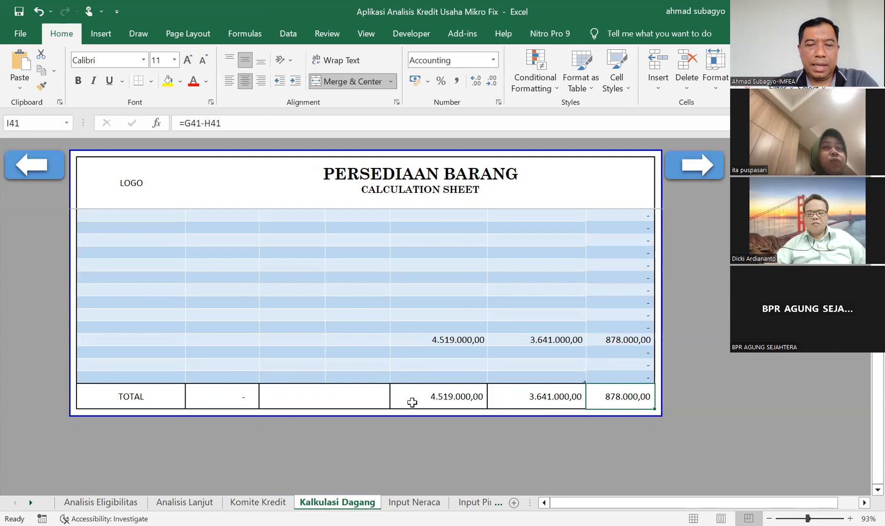
Go to the Input Neraca sheet and check the Kas dan Bank, Piutang and Barang dalam Proses fields.
{"action": "left_click", "coordinate": [420, 504]}
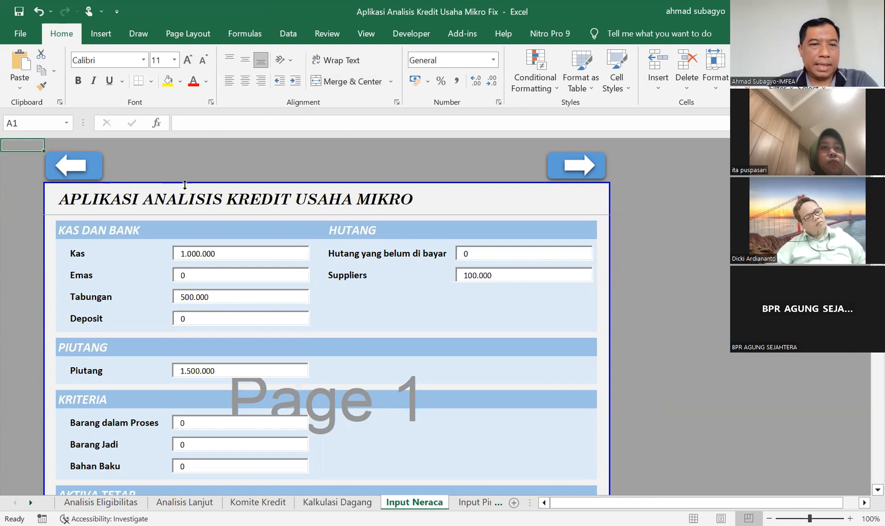
{"action": "left_click", "coordinate": [233, 253]}
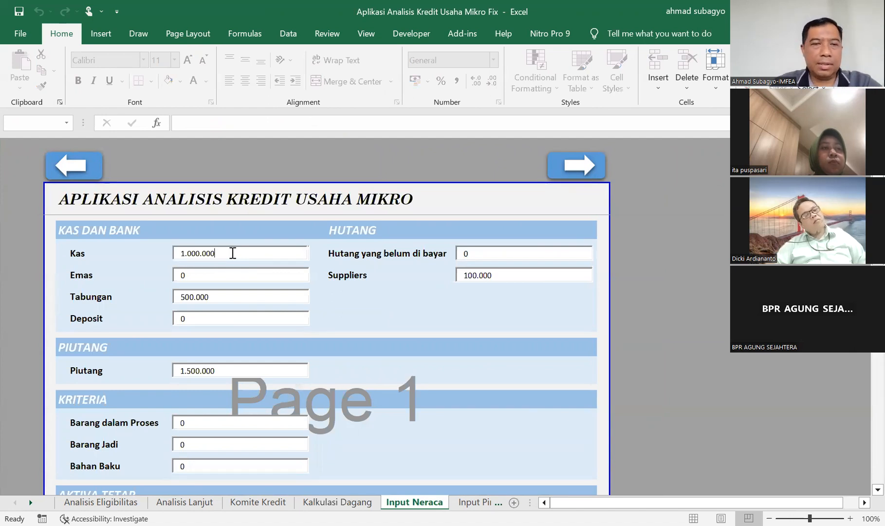
{"action": "left_click", "coordinate": [223, 275]}
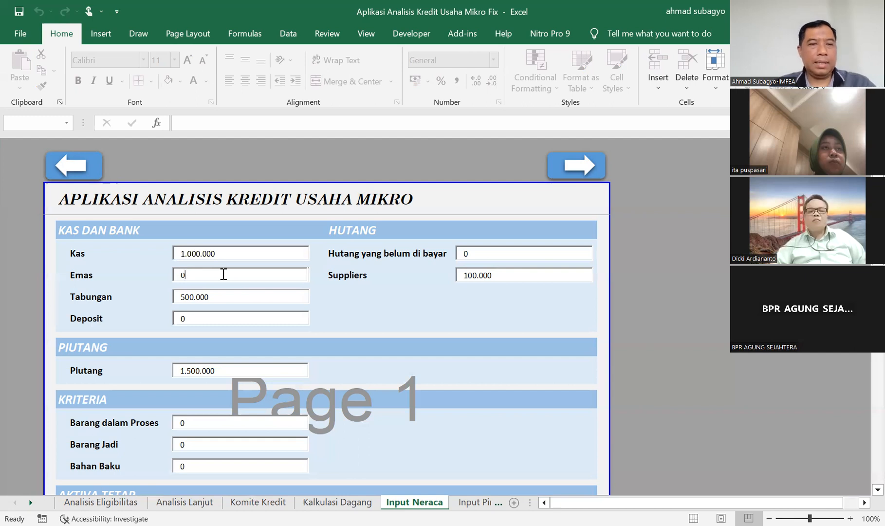
{"action": "left_click", "coordinate": [224, 300]}
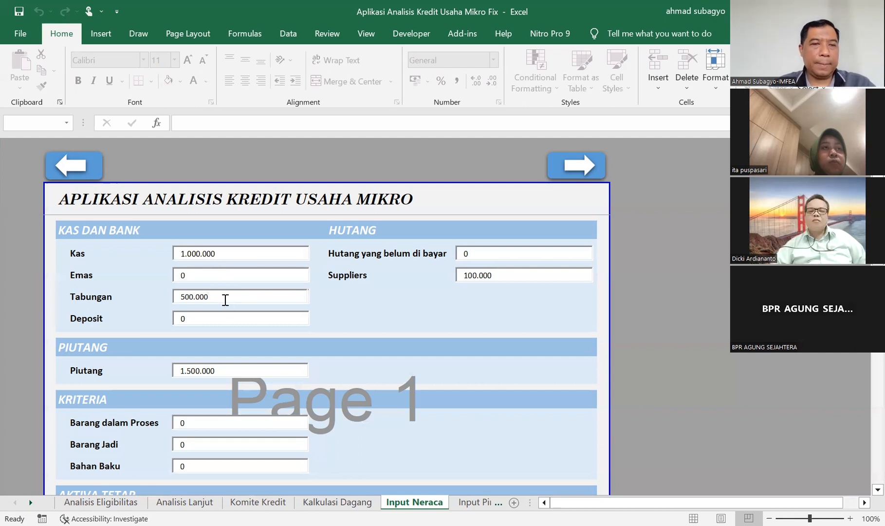
{"action": "left_click", "coordinate": [224, 320]}
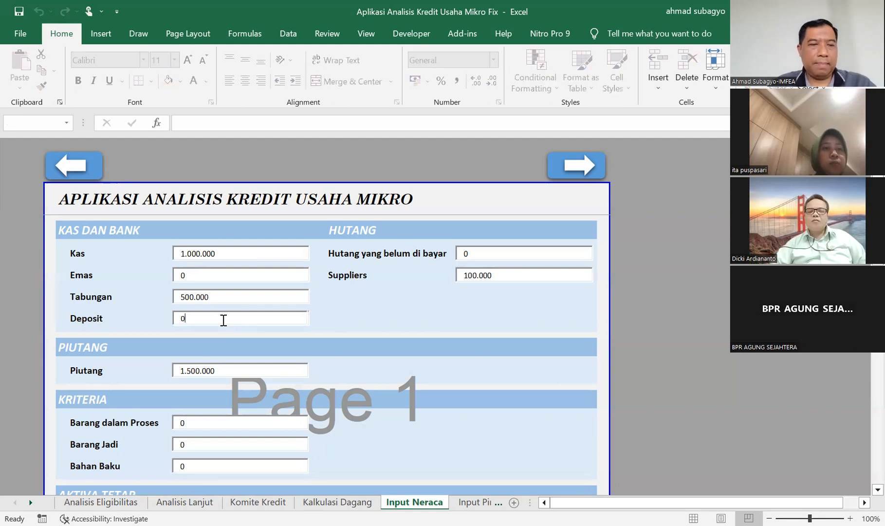
{"action": "left_click", "coordinate": [223, 371]}
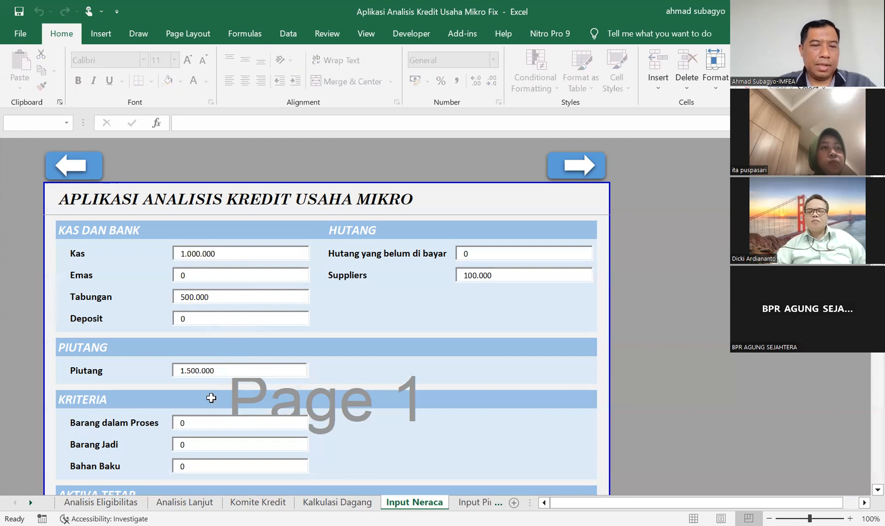
{"action": "left_click", "coordinate": [203, 423]}
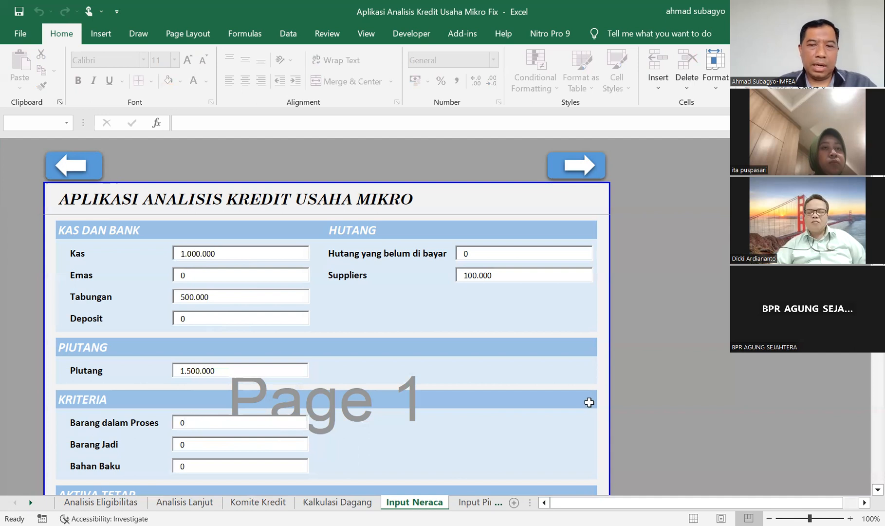
Examine the lower part of the Input Neraca form through the Aktiva Tetap section, checking the Tanah field.
{"action": "left_click", "coordinate": [603, 385]}
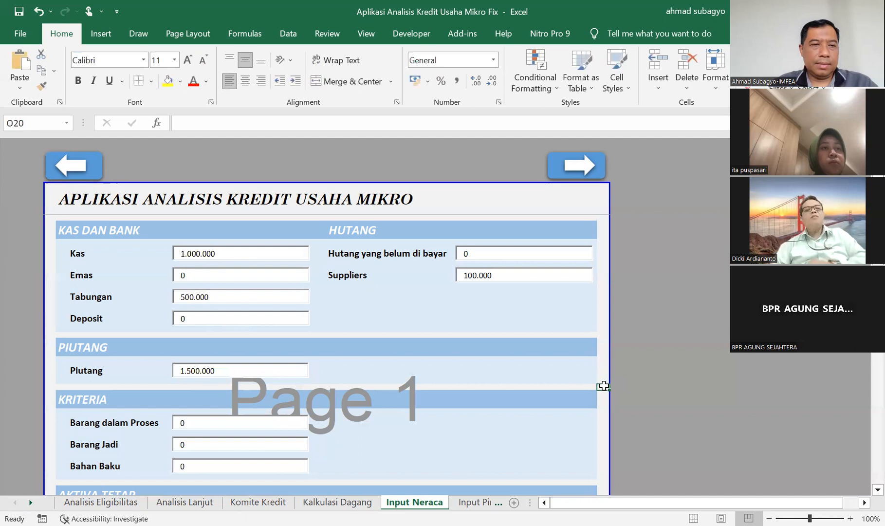
{"action": "key", "text": "Down"}
{"action": "key", "text": "Down"}
{"action": "key", "text": "Down"}
{"action": "key", "text": "Down"}
{"action": "key", "text": "Down"}
{"action": "key", "text": "Down"}
{"action": "key", "text": "Down"}
{"action": "key", "text": "Down"}
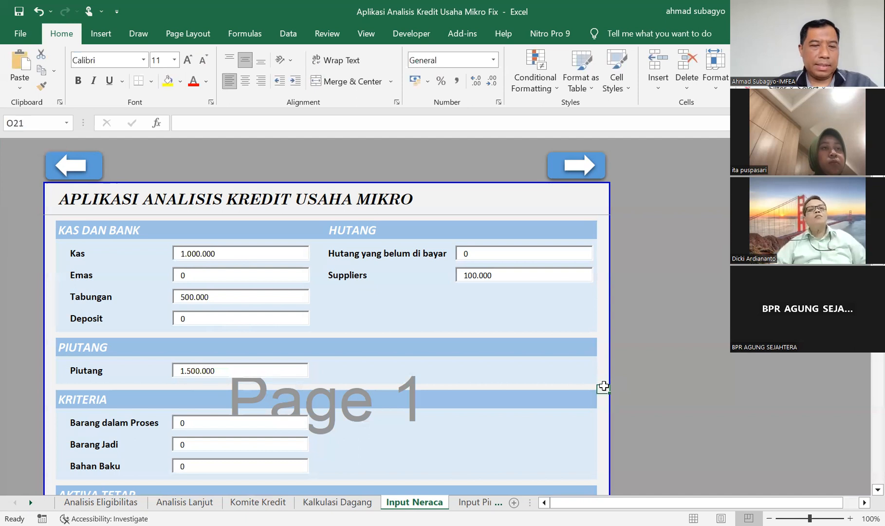
{"action": "key", "text": "Down"}
{"action": "key", "text": "Down"}
{"action": "key", "text": "Down"}
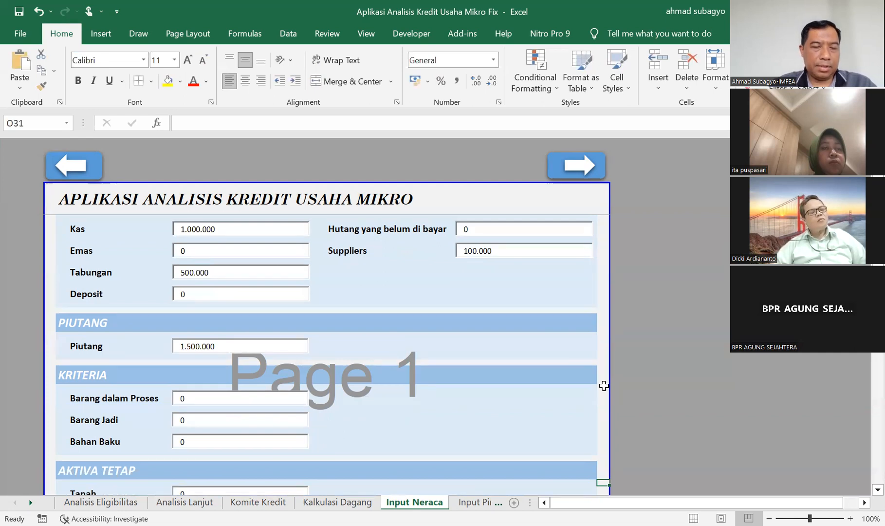
{"action": "key", "text": "Down"}
{"action": "key", "text": "Down"}
{"action": "key", "text": "Down"}
{"action": "key", "text": "Down"}
{"action": "key", "text": "Down"}
{"action": "key", "text": "Down"}
{"action": "key", "text": "Down"}
{"action": "key", "text": "Down"}
{"action": "key", "text": "Down"}
{"action": "key", "text": "Down"}
{"action": "key", "text": "Down"}
{"action": "key", "text": "Down"}
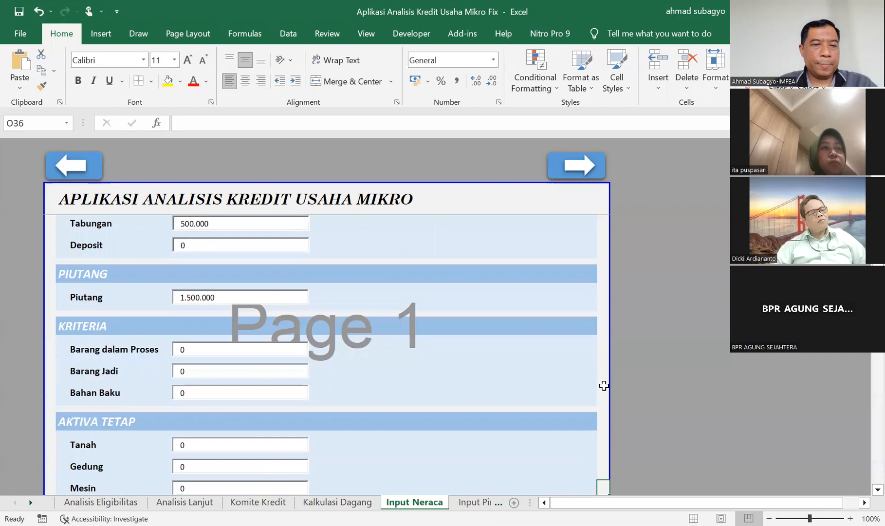
{"action": "key", "text": "Down"}
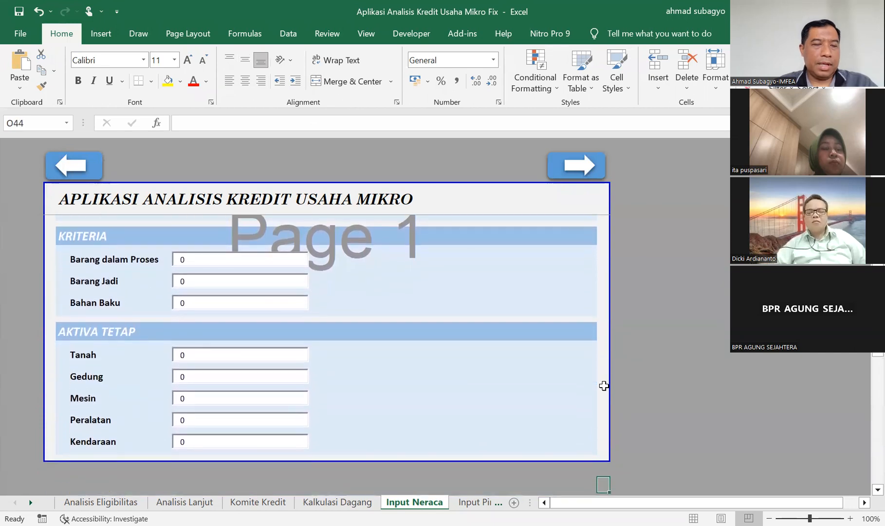
{"action": "left_click", "coordinate": [208, 354]}
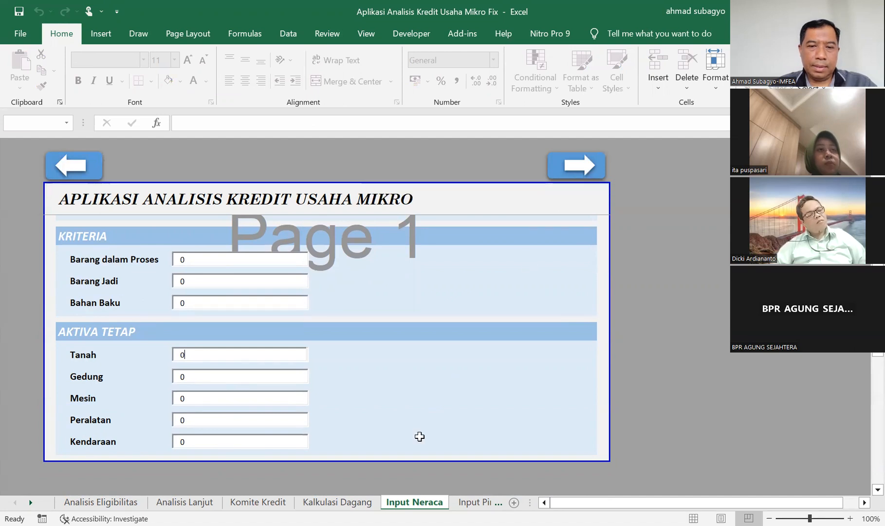
Go to the Input Pinjaman Lainnya sheet and check the Institusi, Plafon, Angsuran Bulanan and Outstanding cells of the first loan row.
{"action": "left_click", "coordinate": [477, 502]}
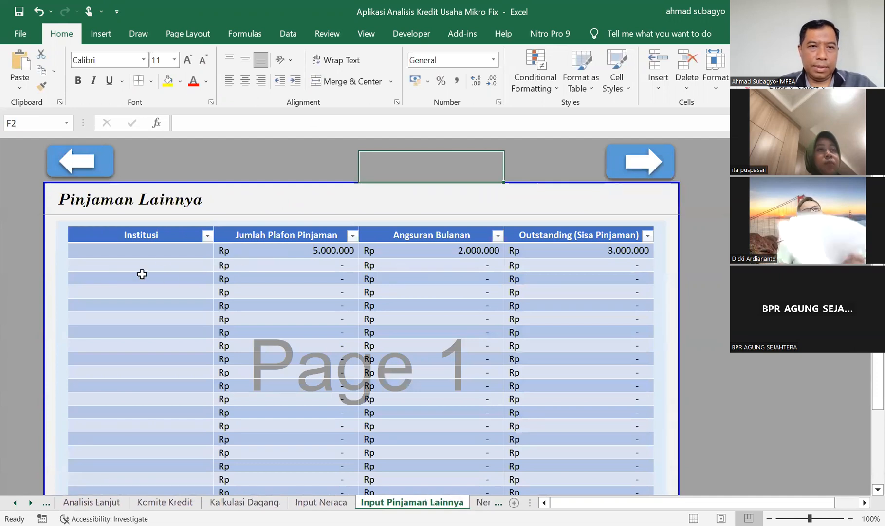
{"action": "left_click", "coordinate": [171, 267]}
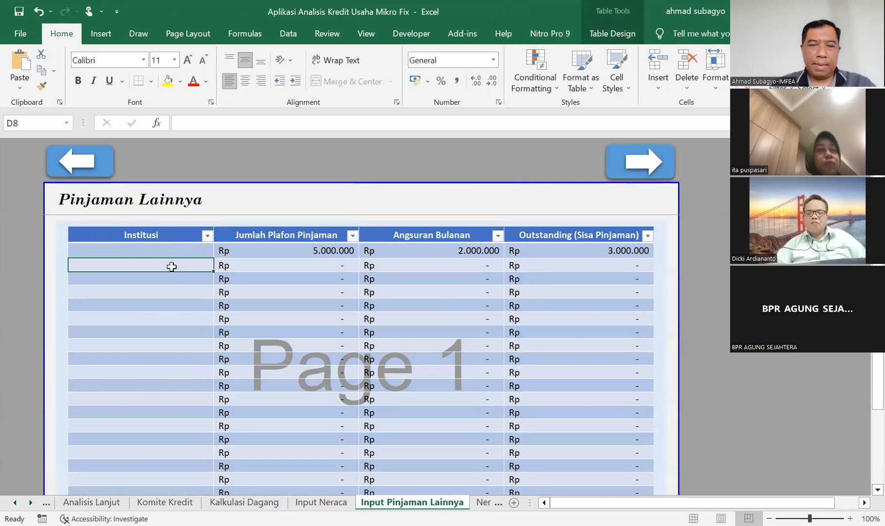
{"action": "key", "text": "Up"}
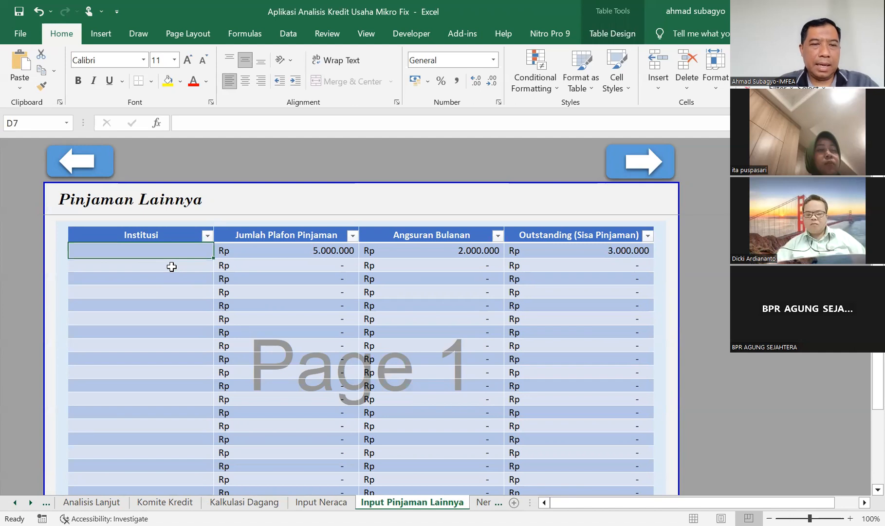
{"action": "key", "text": "Right"}
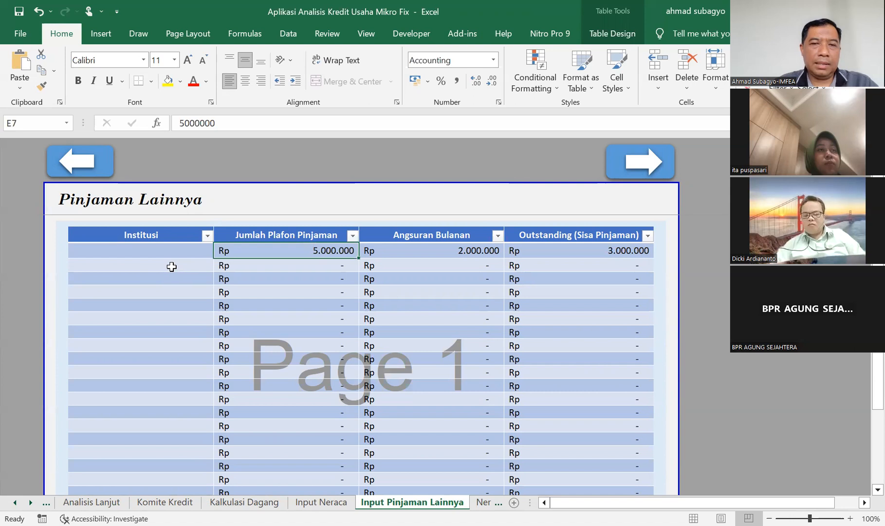
{"action": "key", "text": "Right"}
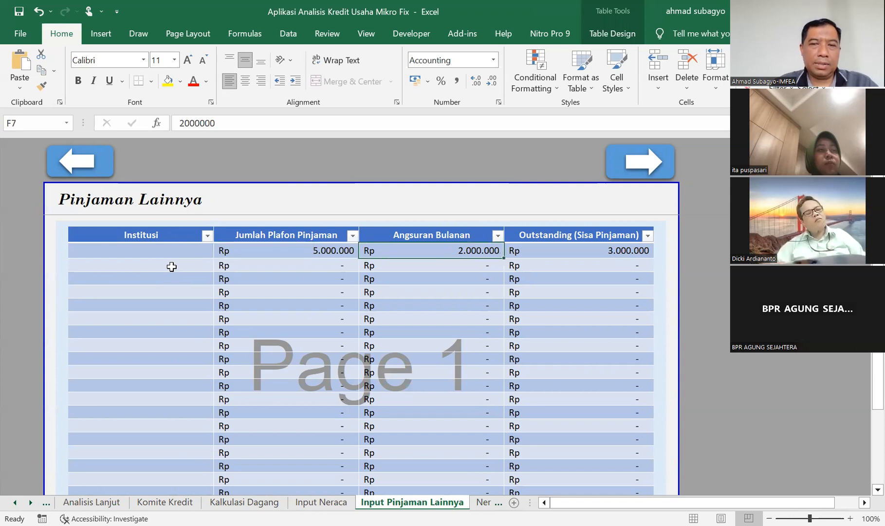
{"action": "key", "text": "Right"}
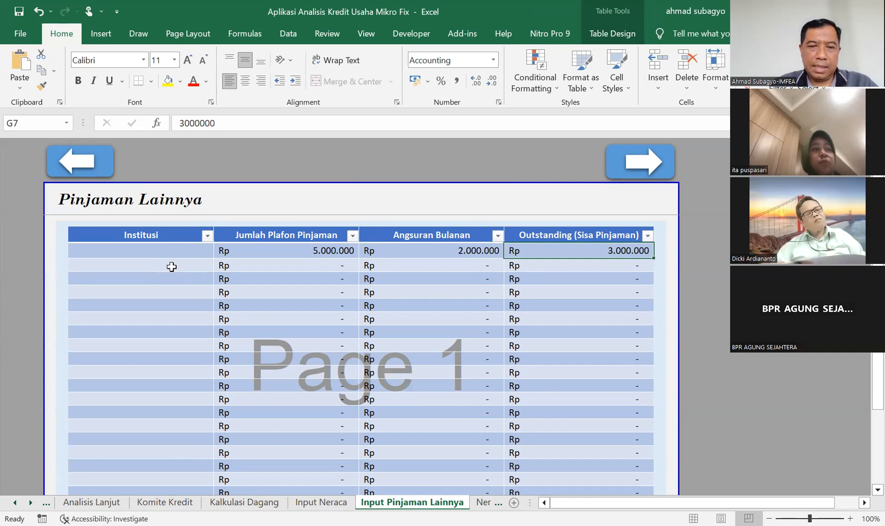
Go to the Neraca sheet and clear the PERSEDIAAN BARANG title above the NERACA heading.
{"action": "key", "text": "ctrl+Page_Down"}
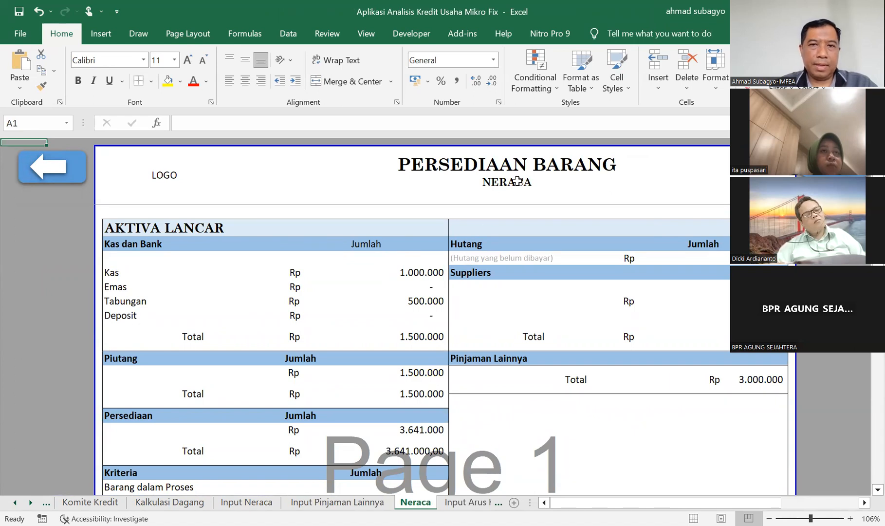
{"action": "left_click", "coordinate": [535, 167]}
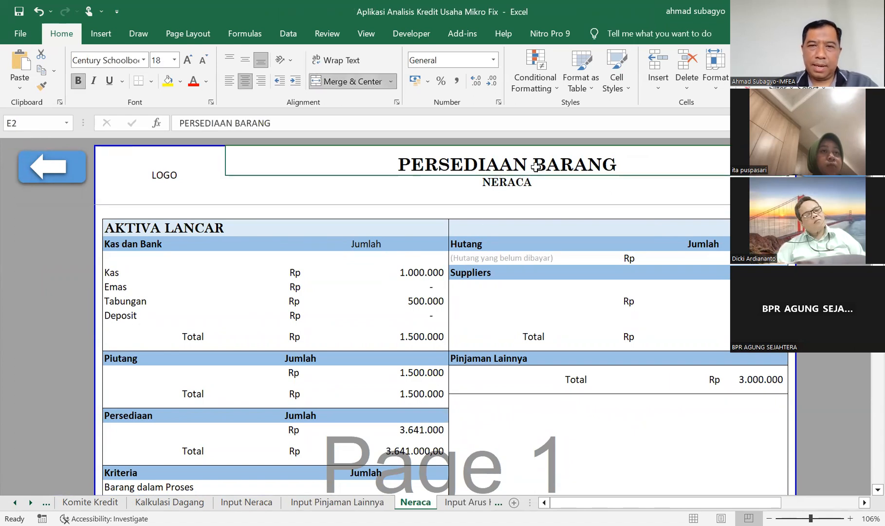
{"action": "key", "text": "Delete"}
{"action": "key", "text": "Down"}
{"action": "key", "text": "Down"}
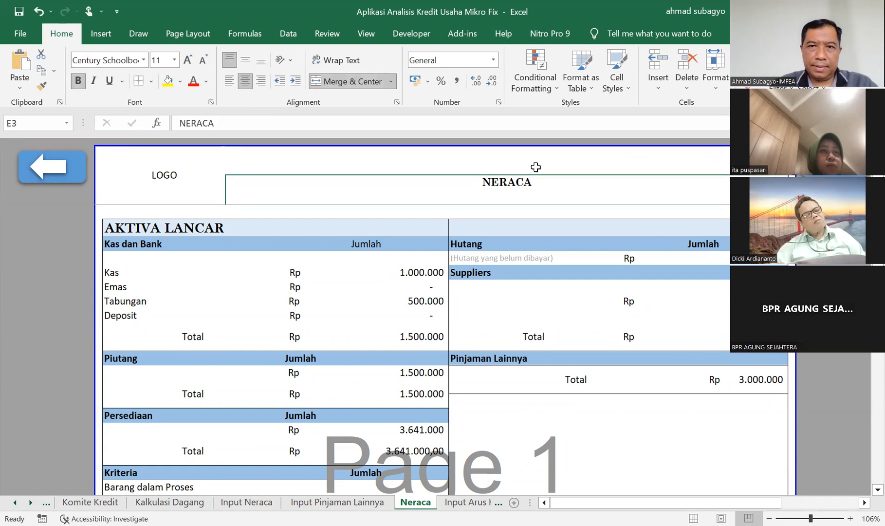
Examine the Neraca sheet from the AKTIVA LANCAR section down through Aktiva Tetap to the TOTAL AKTIVA row.
{"action": "key", "text": "Down"}
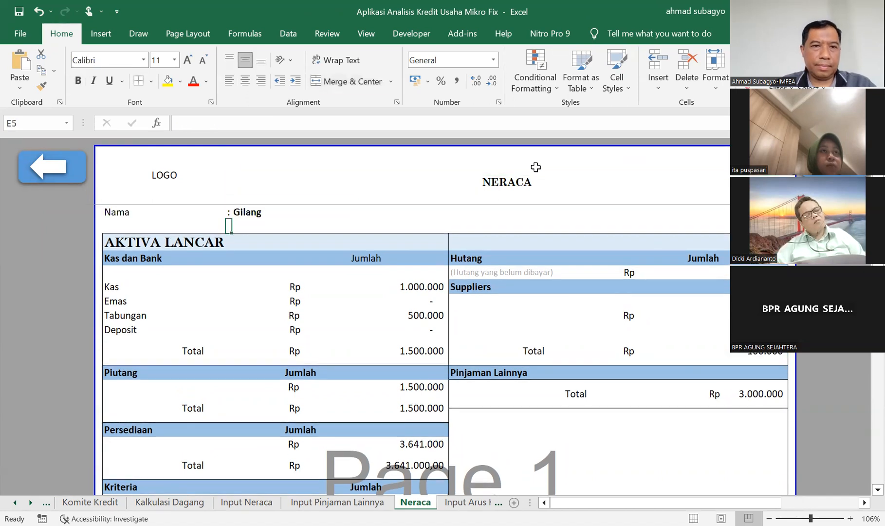
{"action": "key", "text": "Down"}
{"action": "key", "text": "Down"}
{"action": "key", "text": "Down"}
{"action": "key", "text": "Down"}
{"action": "key", "text": "Down"}
{"action": "key", "text": "Down"}
{"action": "key", "text": "Down"}
{"action": "key", "text": "Down"}
{"action": "key", "text": "Down"}
{"action": "key", "text": "Down"}
{"action": "key", "text": "Down"}
{"action": "key", "text": "Down"}
{"action": "key", "text": "Down"}
{"action": "key", "text": "Down"}
{"action": "key", "text": "Down"}
{"action": "key", "text": "Down"}
{"action": "key", "text": "Down"}
{"action": "key", "text": "Down"}
{"action": "key", "text": "Down"}
{"action": "key", "text": "Down"}
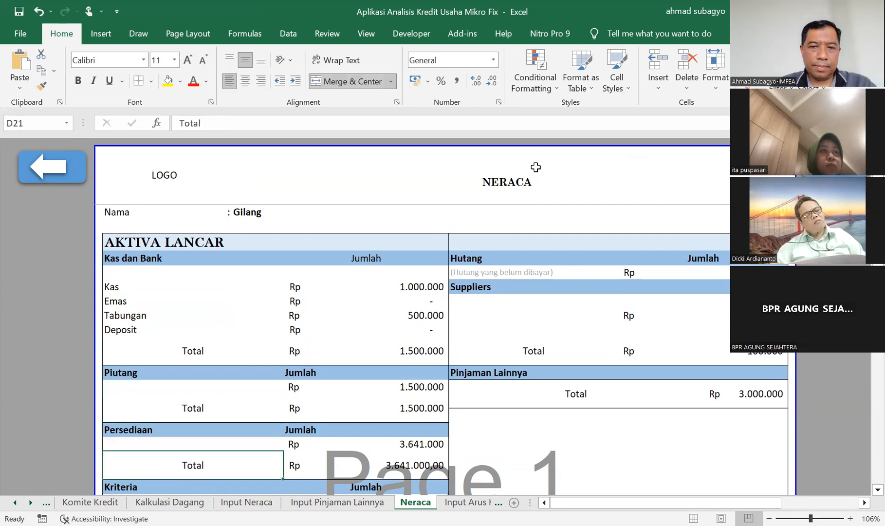
{"action": "key", "text": "Down"}
{"action": "key", "text": "Down"}
{"action": "key", "text": "Down"}
{"action": "key", "text": "Down"}
{"action": "key", "text": "Down"}
{"action": "key", "text": "Down"}
{"action": "key", "text": "Down"}
{"action": "key", "text": "Down"}
{"action": "key", "text": "Down"}
{"action": "key", "text": "Down"}
{"action": "key", "text": "Down"}
{"action": "key", "text": "Down"}
{"action": "key", "text": "Down"}
{"action": "key", "text": "Down"}
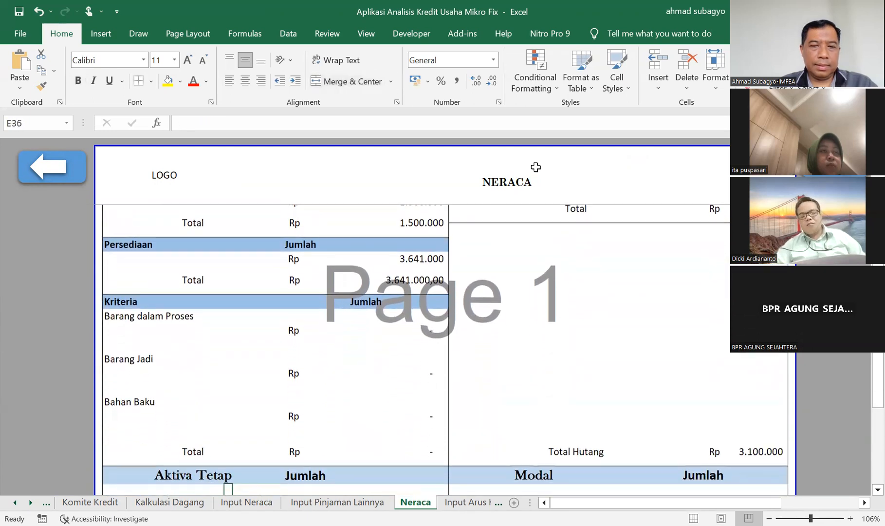
{"action": "key", "text": "Down"}
{"action": "key", "text": "Down"}
{"action": "key", "text": "Down"}
{"action": "key", "text": "Down"}
{"action": "key", "text": "Down"}
{"action": "key", "text": "Down"}
{"action": "key", "text": "Down"}
{"action": "key", "text": "Down"}
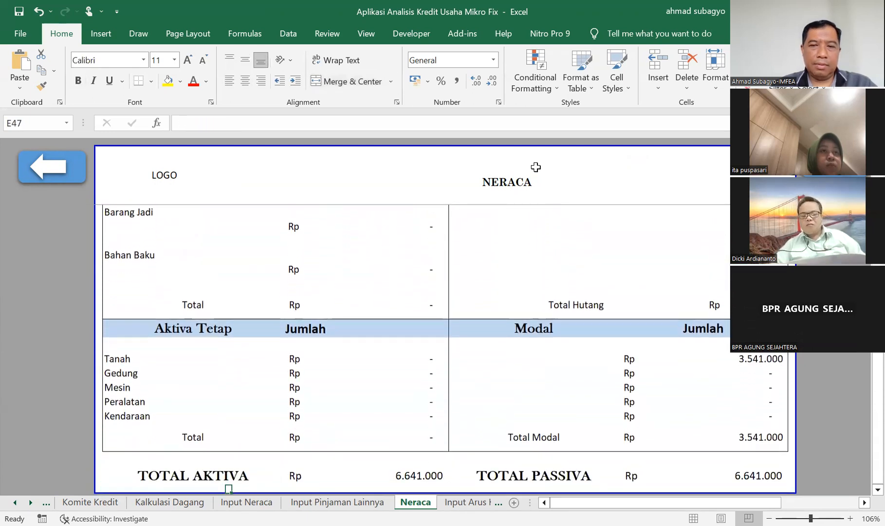
{"action": "key", "text": "Up"}
{"action": "key", "text": "Up"}
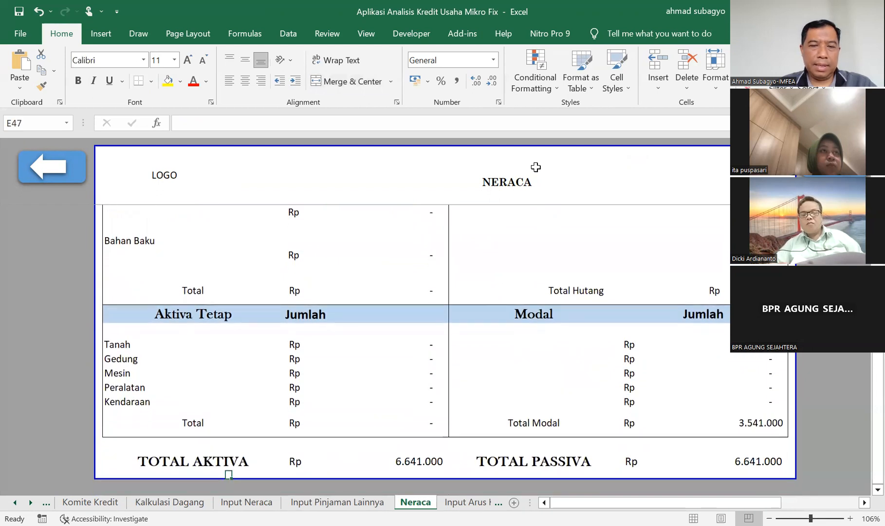
Check the TOTAL PASSIVA cell and the amount rows of the Modal section on the Neraca sheet.
{"action": "key", "text": "Right"}
{"action": "key", "text": "Right"}
{"action": "key", "text": "Right"}
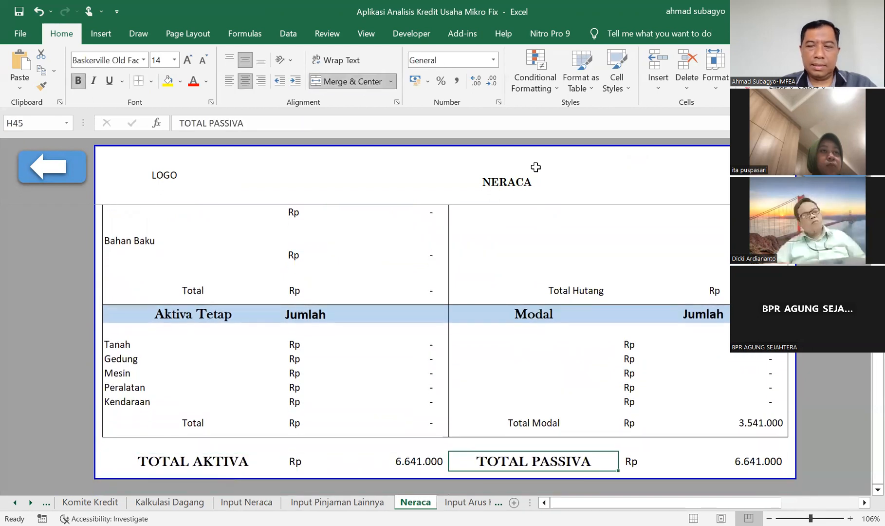
{"action": "key", "text": "Up"}
{"action": "key", "text": "Up"}
{"action": "key", "text": "Up"}
{"action": "key", "text": "Up"}
{"action": "key", "text": "Up"}
{"action": "key", "text": "Up"}
{"action": "key", "text": "Up"}
{"action": "key", "text": "Up"}
{"action": "key", "text": "Up"}
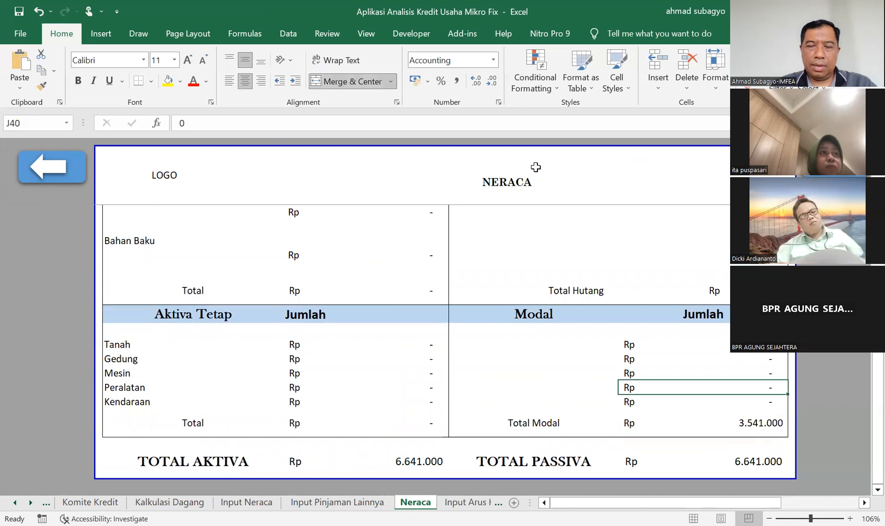
{"action": "key", "text": "Up"}
{"action": "key", "text": "Up"}
{"action": "key", "text": "Up"}
{"action": "key", "text": "Up"}
{"action": "key", "text": "Up"}
{"action": "key", "text": "Up"}
{"action": "key", "text": "Up"}
{"action": "key", "text": "Up"}
{"action": "key", "text": "Up"}
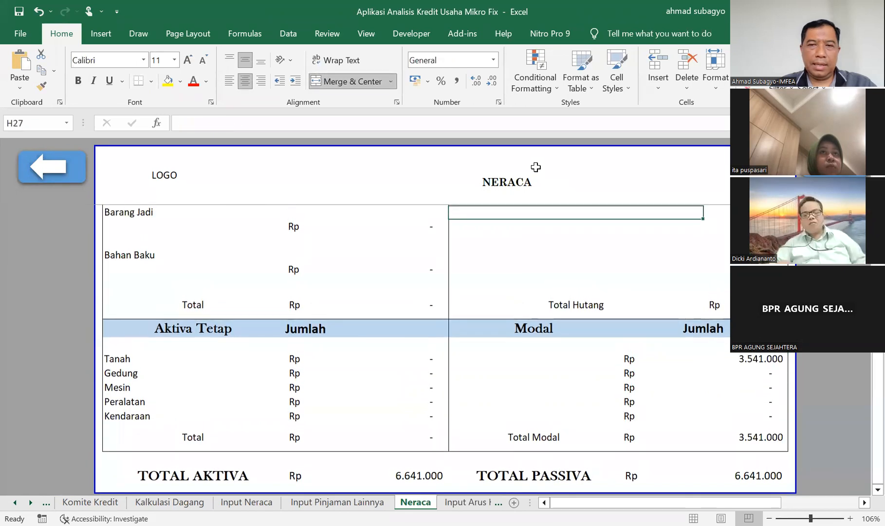
Review the liabilities side of the Neraca sheet above Total Hutang, including Suppliers and the Pinjaman Lainnya total.
{"action": "key", "text": "Up"}
{"action": "key", "text": "Up"}
{"action": "key", "text": "Up"}
{"action": "key", "text": "Up"}
{"action": "key", "text": "Up"}
{"action": "key", "text": "Up"}
{"action": "key", "text": "Up"}
{"action": "key", "text": "Up"}
{"action": "key", "text": "Up"}
{"action": "key", "text": "Up"}
{"action": "key", "text": "Up"}
{"action": "key", "text": "Up"}
{"action": "key", "text": "Up"}
{"action": "key", "text": "Up"}
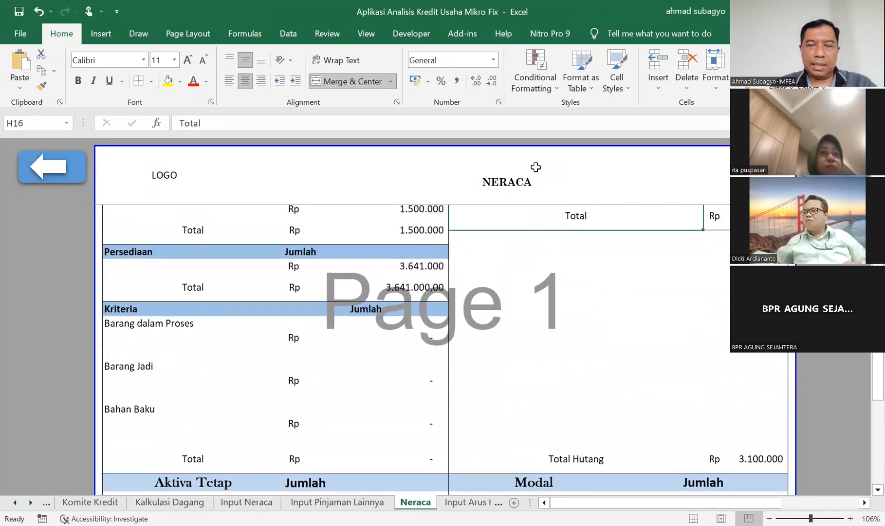
{"action": "key", "text": "Up"}
{"action": "key", "text": "Up"}
{"action": "key", "text": "Down"}
{"action": "key", "text": "Down"}
{"action": "key", "text": "Down"}
{"action": "key", "text": "Down"}
{"action": "key", "text": "Down"}
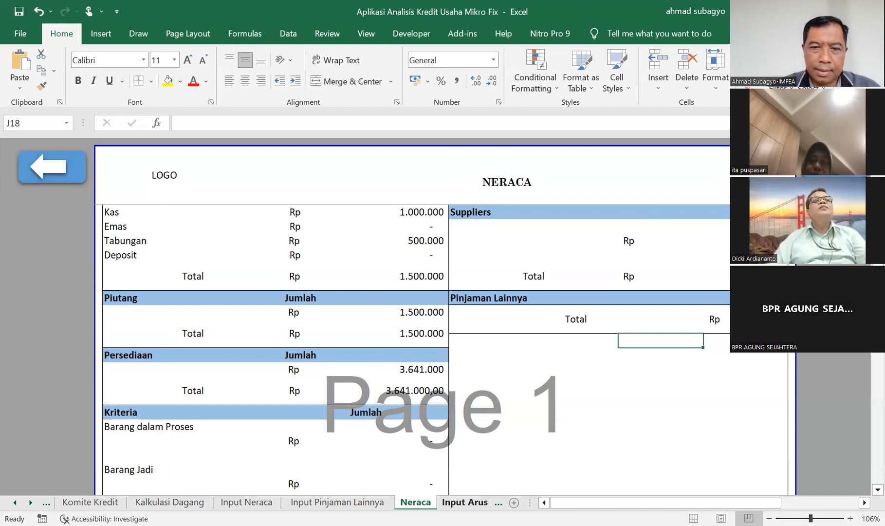
Go to the Input Arus Kas sheet and check the PERJANJIAN section, including the monthly (Bulanan) field for Hari Baik.
{"action": "left_click", "coordinate": [464, 502]}
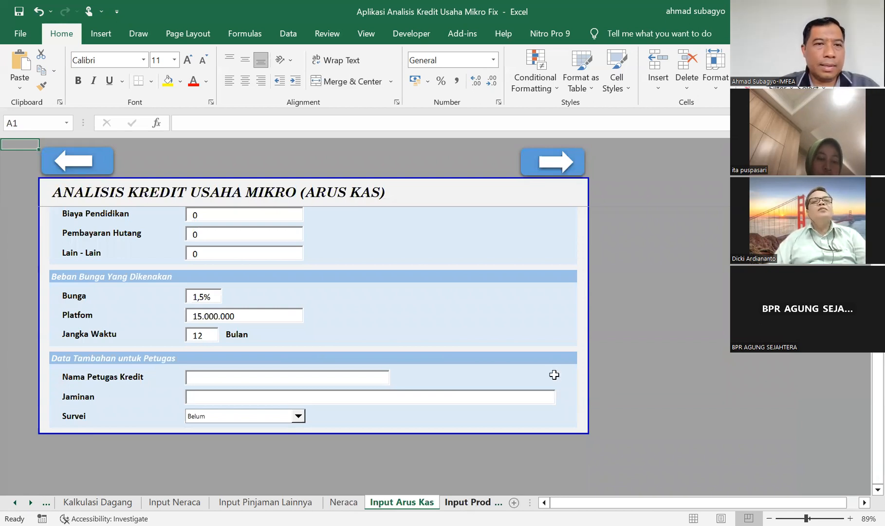
{"action": "left_click", "coordinate": [583, 230]}
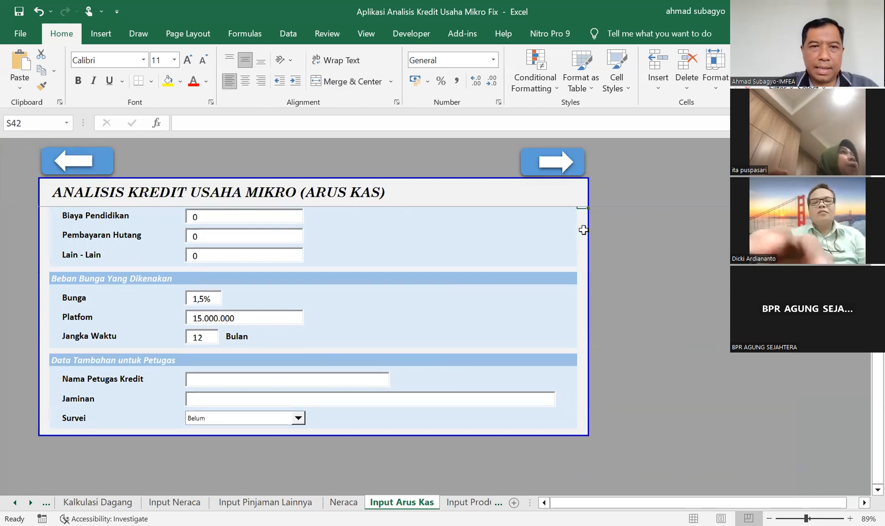
{"action": "key", "text": "Up"}
{"action": "key", "text": "Up"}
{"action": "key", "text": "Up"}
{"action": "key", "text": "Up"}
{"action": "key", "text": "Up"}
{"action": "key", "text": "Up"}
{"action": "key", "text": "Up"}
{"action": "key", "text": "Up"}
{"action": "key", "text": "Up"}
{"action": "key", "text": "Up"}
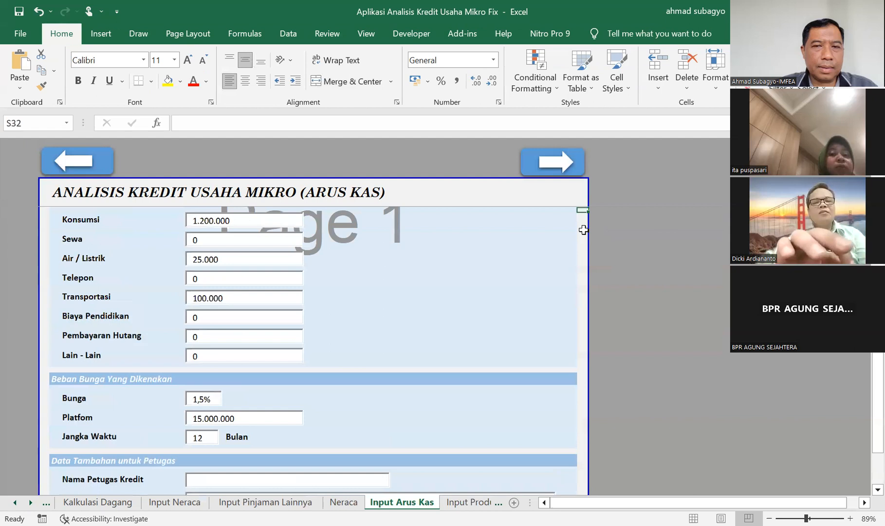
{"action": "key", "text": "ctrl+Up"}
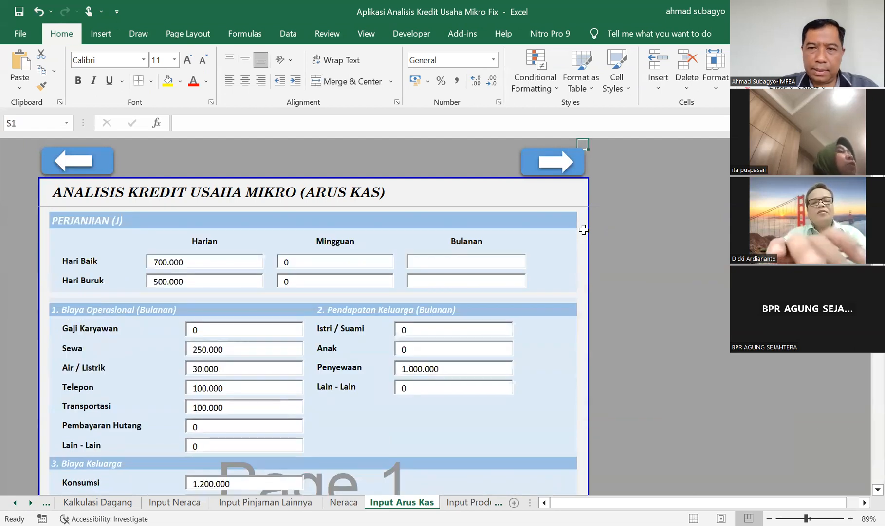
{"action": "left_click", "coordinate": [583, 230]}
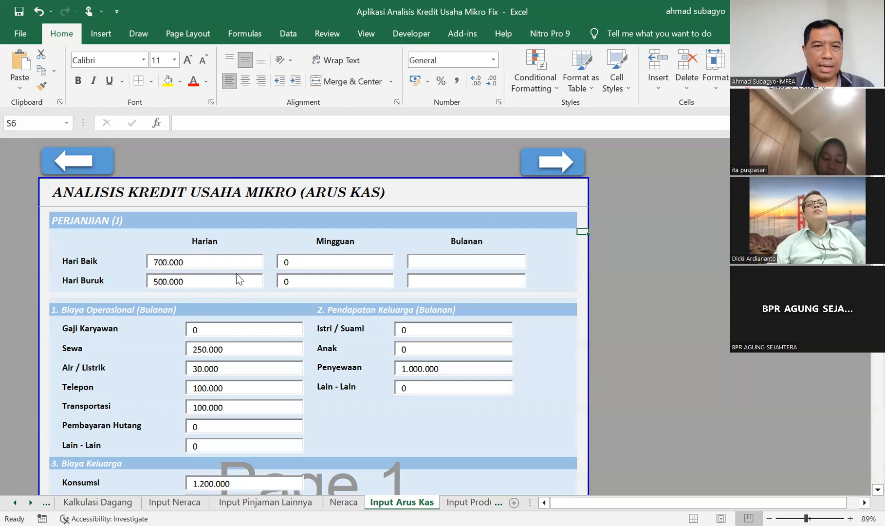
{"action": "left_click", "coordinate": [442, 263]}
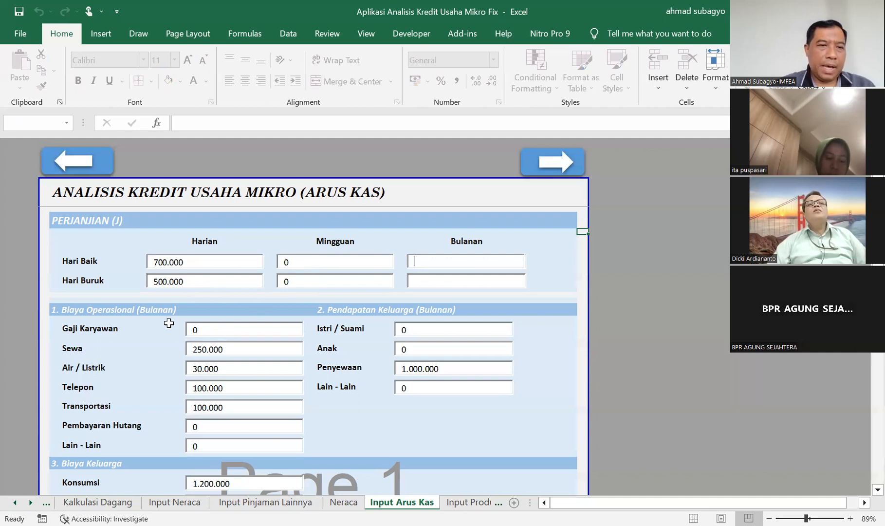
Check the Gaji Karyawan, Sewa, Transportasi and Pembayaran Hutang fields under Biaya Operasional and the Istri / Suami income field.
{"action": "left_click", "coordinate": [209, 332]}
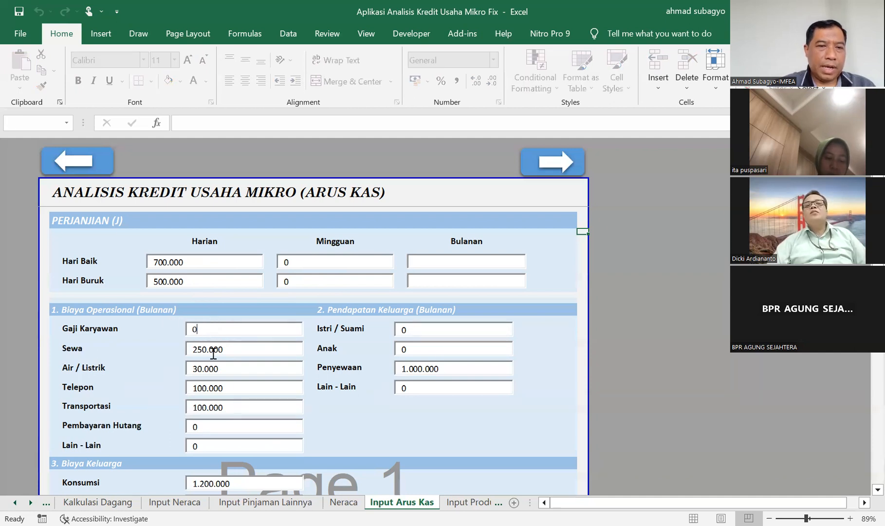
{"action": "left_click", "coordinate": [214, 353]}
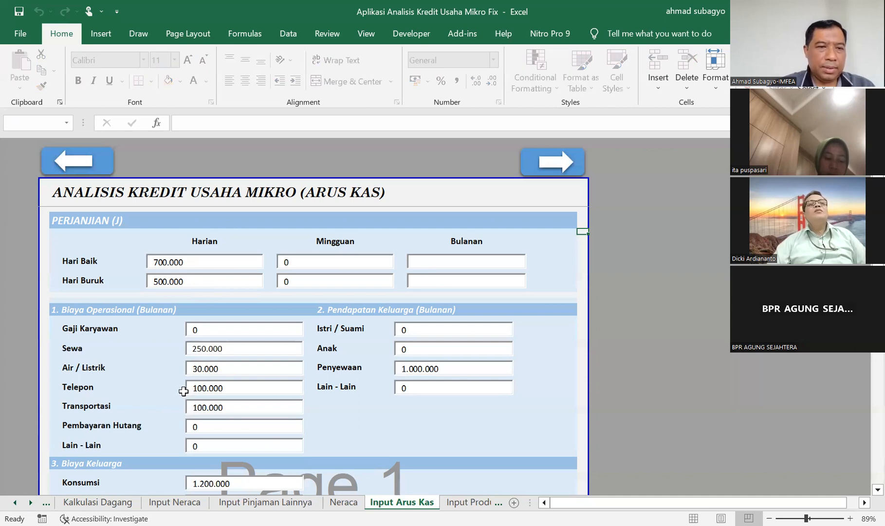
{"action": "left_click", "coordinate": [209, 408]}
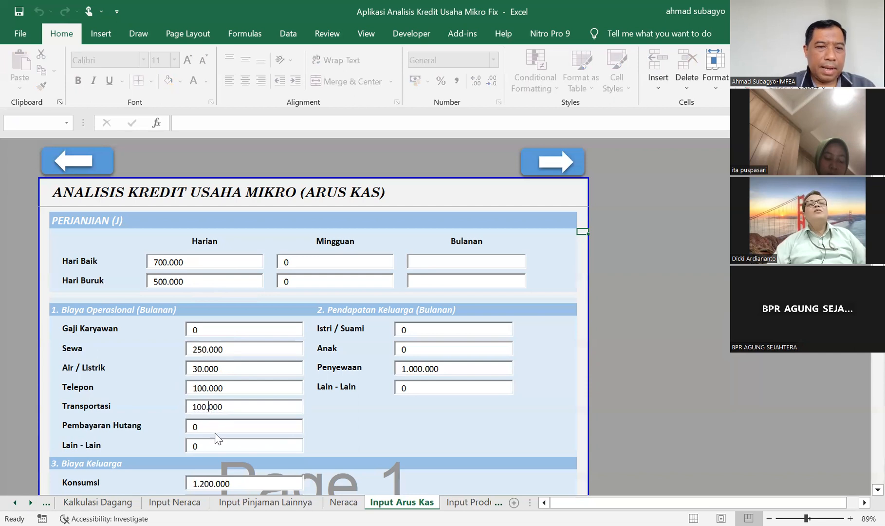
{"action": "left_click", "coordinate": [217, 428]}
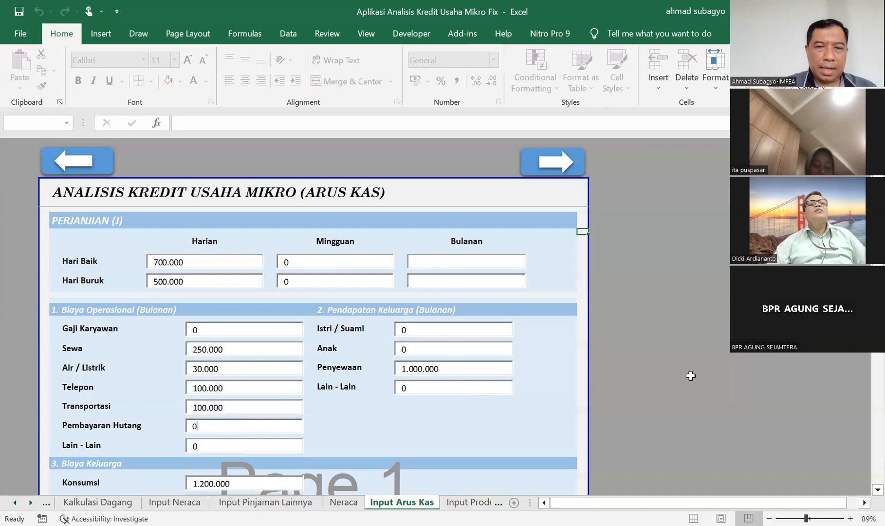
{"action": "left_click", "coordinate": [444, 330]}
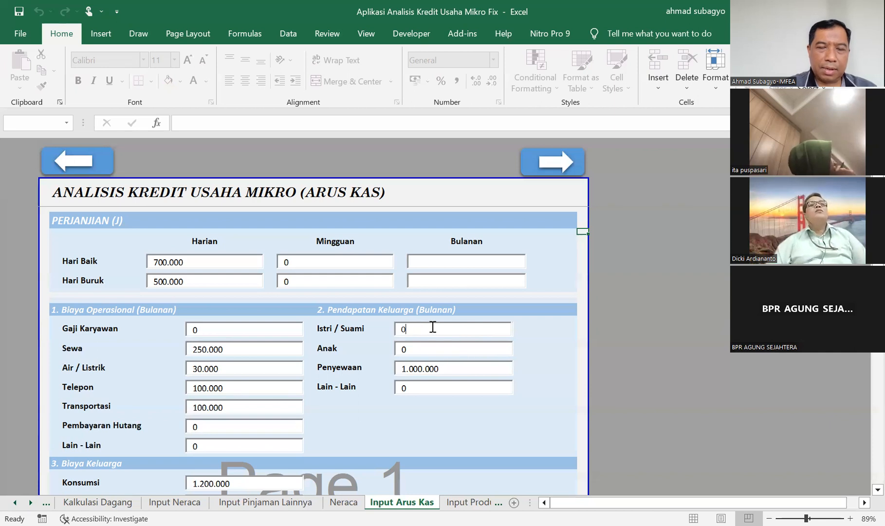
Examine the Biaya Keluarga section of the Input Arus Kas form, from Konsumsi through Lain - Lain.
{"action": "left_click", "coordinate": [542, 434]}
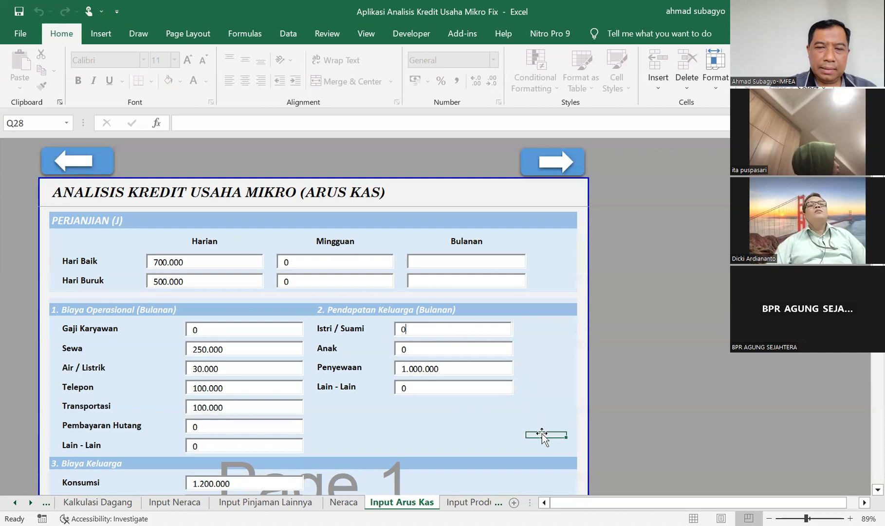
{"action": "key", "text": "Down"}
{"action": "key", "text": "Down"}
{"action": "key", "text": "Down"}
{"action": "key", "text": "Down"}
{"action": "key", "text": "Down"}
{"action": "key", "text": "Down"}
{"action": "key", "text": "Down"}
{"action": "key", "text": "Down"}
{"action": "key", "text": "Down"}
{"action": "key", "text": "Down"}
{"action": "key", "text": "Down"}
{"action": "key", "text": "Down"}
{"action": "key", "text": "Down"}
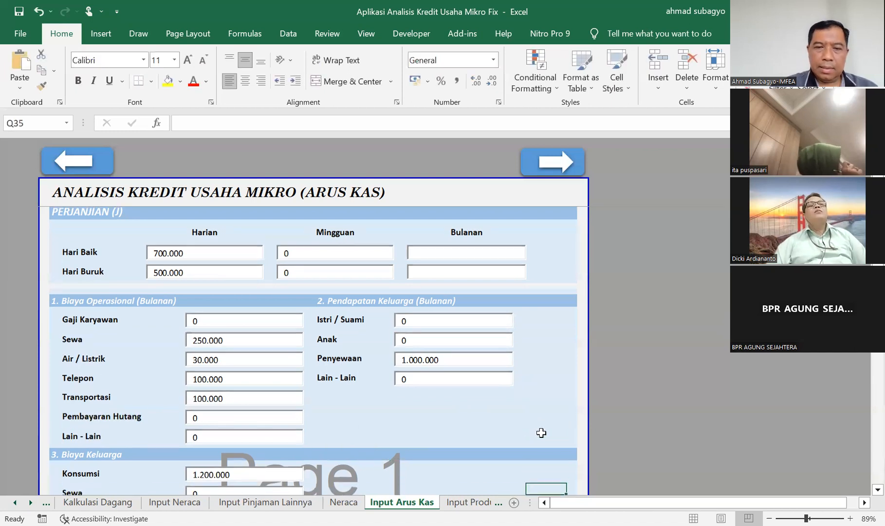
{"action": "key", "text": "Down"}
{"action": "key", "text": "Down"}
{"action": "key", "text": "Down"}
{"action": "key", "text": "Down"}
{"action": "key", "text": "Down"}
{"action": "key", "text": "Down"}
{"action": "key", "text": "Down"}
{"action": "key", "text": "Down"}
{"action": "key", "text": "Down"}
{"action": "key", "text": "Down"}
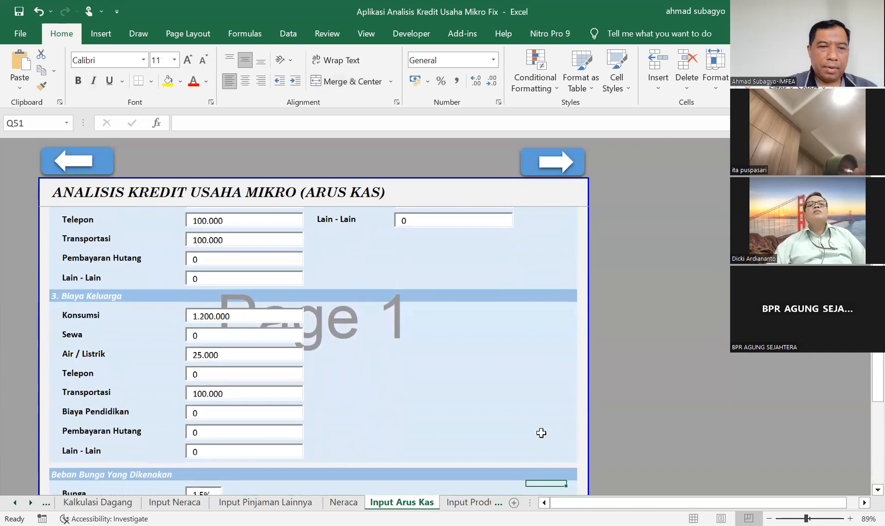
{"action": "key", "text": "Down"}
{"action": "key", "text": "Down"}
{"action": "key", "text": "Down"}
{"action": "key", "text": "Down"}
{"action": "key", "text": "Down"}
{"action": "key", "text": "Down"}
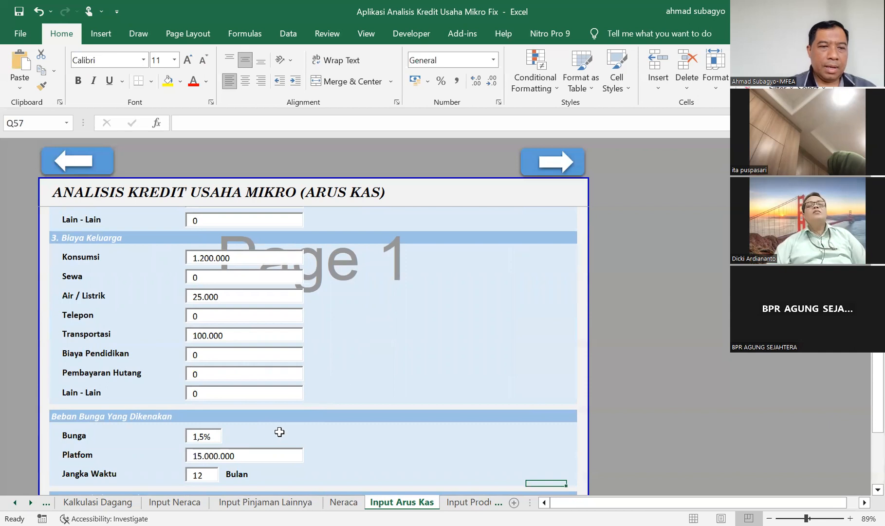
Review the Beban Bunga Yang Dikenakan and Data Tambahan untuk Petugas sections of the cash flow form.
{"action": "left_click", "coordinate": [326, 437]}
{"action": "key", "text": "Down"}
{"action": "key", "text": "Down"}
{"action": "key", "text": "Down"}
{"action": "key", "text": "Down"}
{"action": "key", "text": "Down"}
{"action": "key", "text": "Down"}
{"action": "key", "text": "Down"}
{"action": "key", "text": "Down"}
{"action": "key", "text": "Down"}
{"action": "key", "text": "Down"}
{"action": "key", "text": "Down"}
{"action": "key", "text": "Down"}
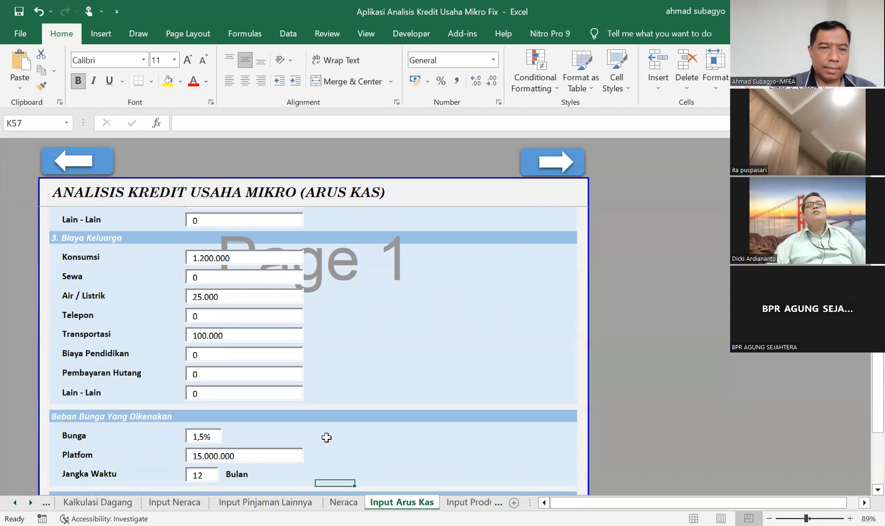
{"action": "key", "text": "Down"}
{"action": "key", "text": "Down"}
{"action": "key", "text": "Down"}
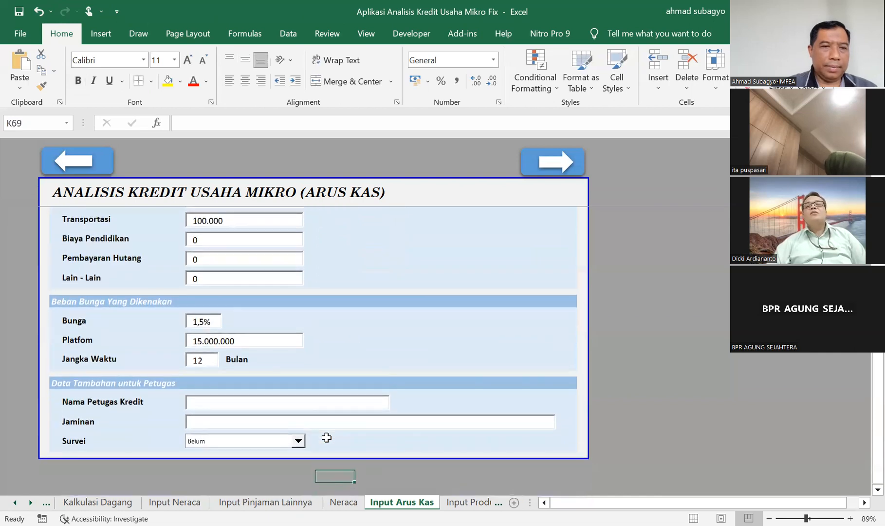
Correct the Platfom label in the Beban Bunga Yang Dikenakan section to Plafon.
{"action": "key", "text": "Up"}
{"action": "key", "text": "Up"}
{"action": "key", "text": "Up"}
{"action": "key", "text": "Up"}
{"action": "key", "text": "Up"}
{"action": "key", "text": "Up"}
{"action": "key", "text": "Up"}
{"action": "key", "text": "Up"}
{"action": "key", "text": "Up"}
{"action": "key", "text": "Up"}
{"action": "key", "text": "Up"}
{"action": "key", "text": "Up"}
{"action": "key", "text": "Up"}
{"action": "key", "text": "Up"}
{"action": "key", "text": "Up"}
{"action": "key", "text": "Up"}
{"action": "key", "text": "Up"}
{"action": "key", "text": "Left"}
{"action": "key", "text": "Left"}
{"action": "key", "text": "Left"}
{"action": "key", "text": "Left"}
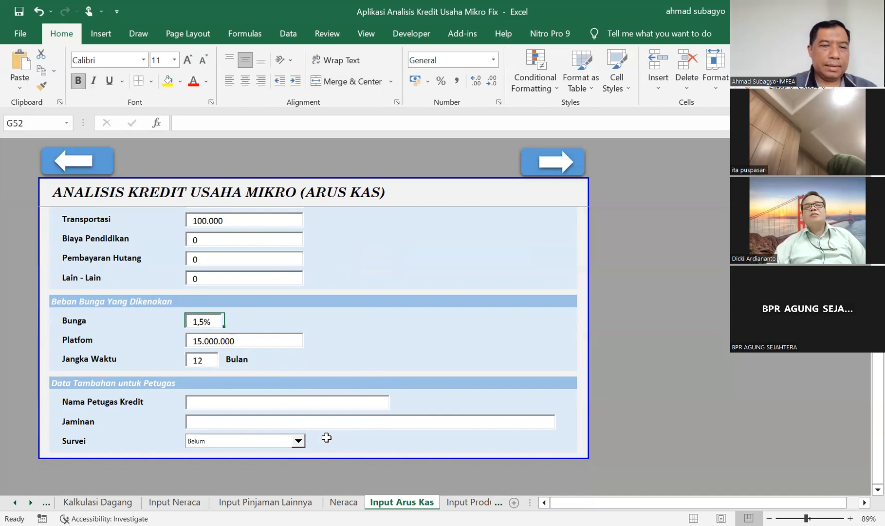
{"action": "key", "text": "Down"}
{"action": "key", "text": "Left"}
{"action": "key", "text": "Left"}
{"action": "key", "text": "Left"}
{"action": "key", "text": "Down"}
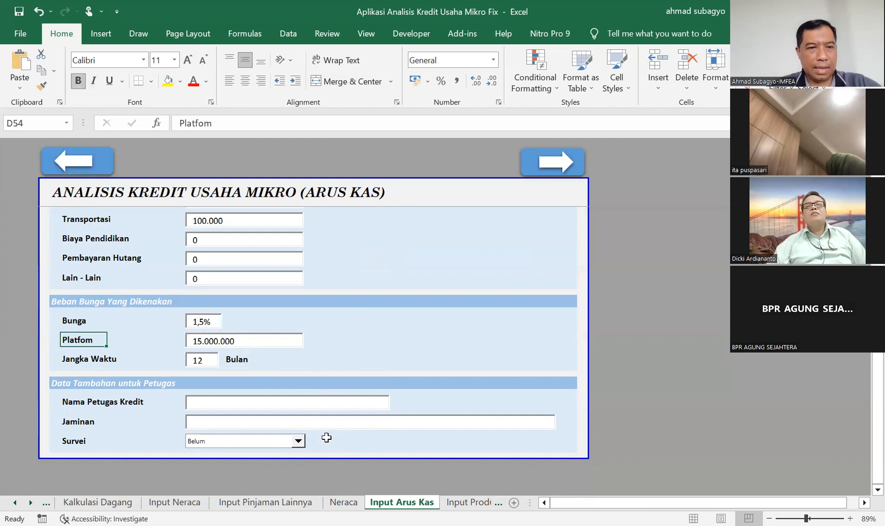
{"action": "key", "text": "F2"}
{"action": "key", "text": "Left"}
{"action": "key", "text": "Left"}
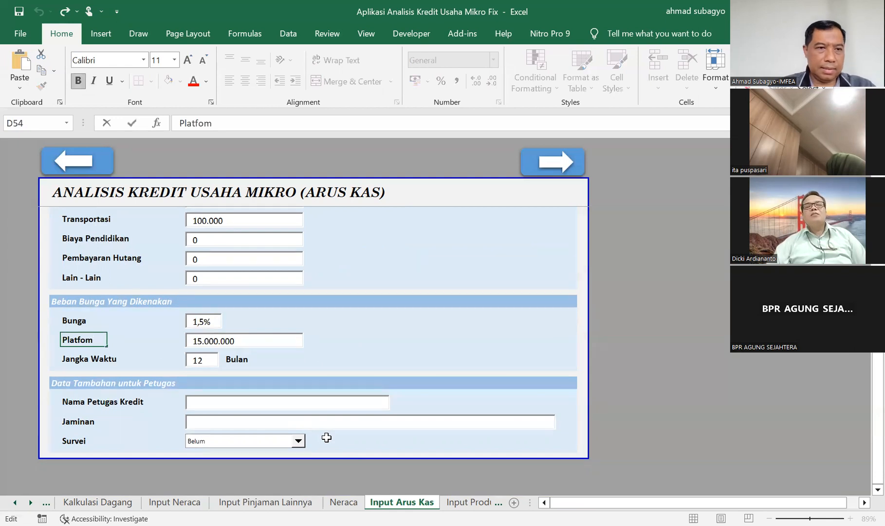
{"action": "key", "text": "BackSpace"}
{"action": "key", "text": "BackSpace"}
{"action": "type", "text": "fo"}
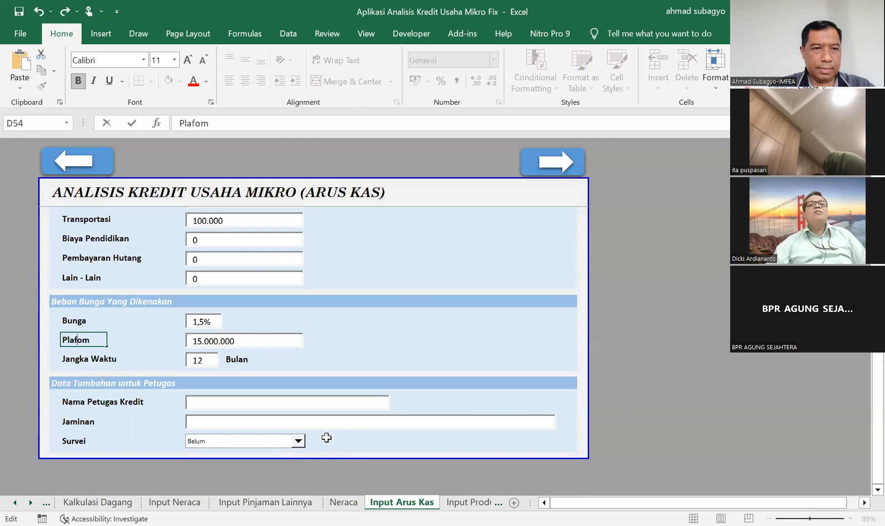
{"action": "type", "text": "n"}
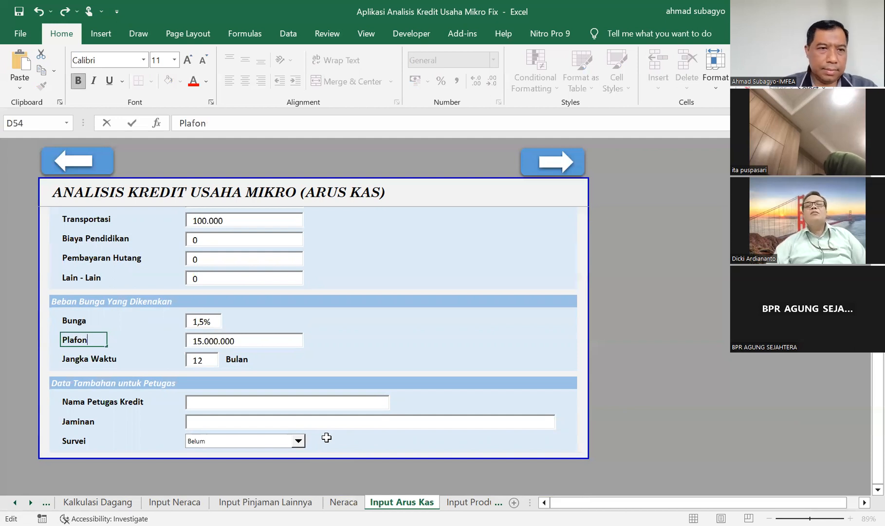
{"action": "left_click", "coordinate": [351, 341]}
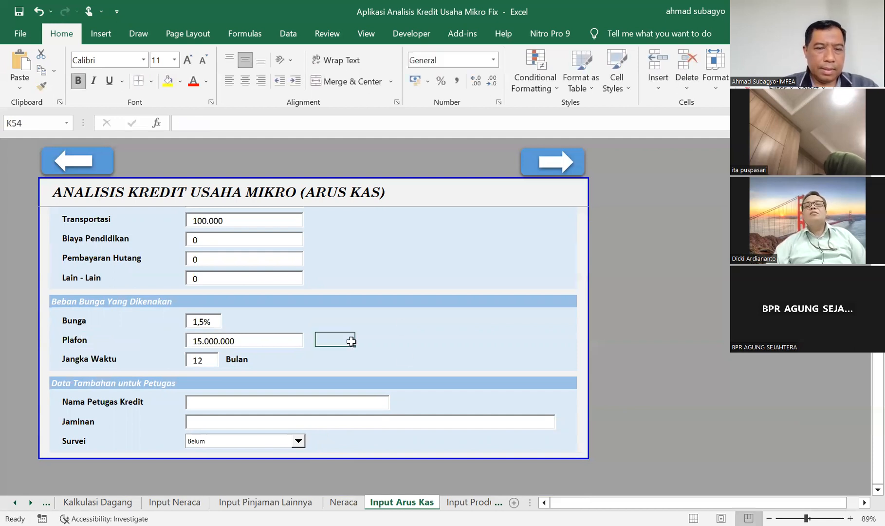
Check the Plafon, Nama Petugas Kredit and Jaminan fields of the cash flow input form.
{"action": "left_click", "coordinate": [226, 339]}
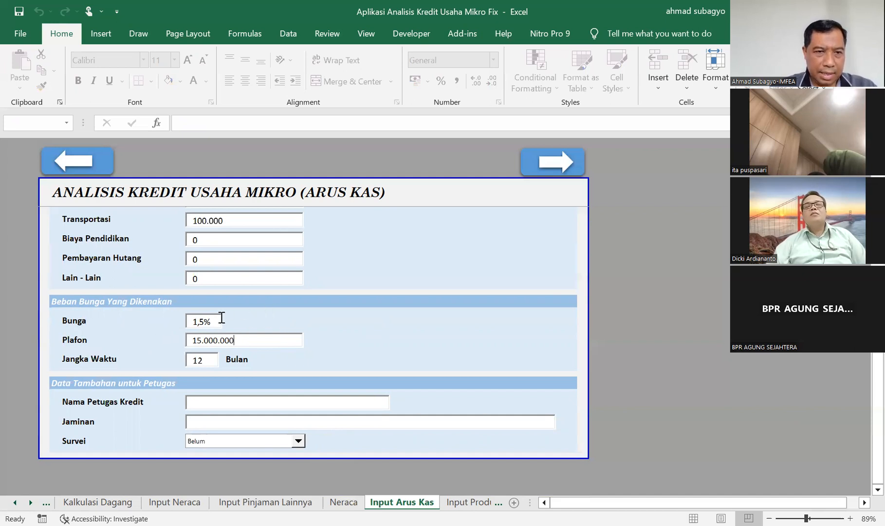
{"action": "left_click", "coordinate": [210, 404]}
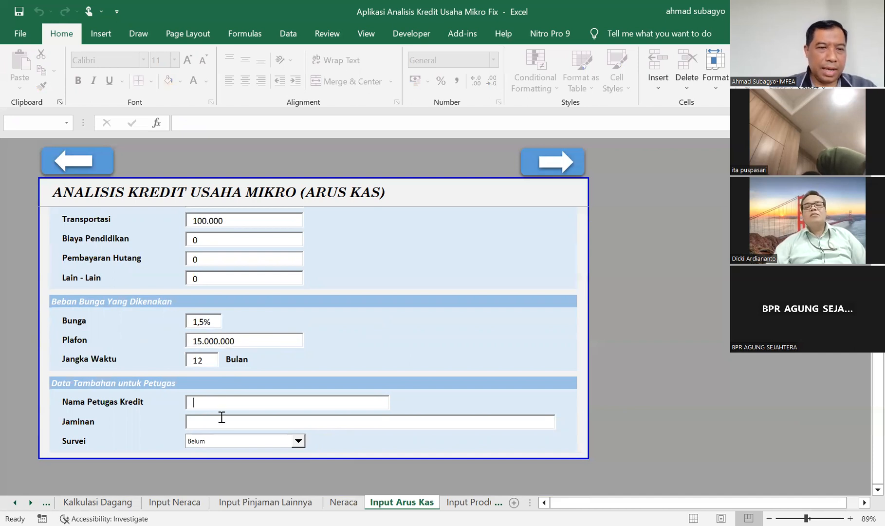
{"action": "left_click", "coordinate": [216, 423]}
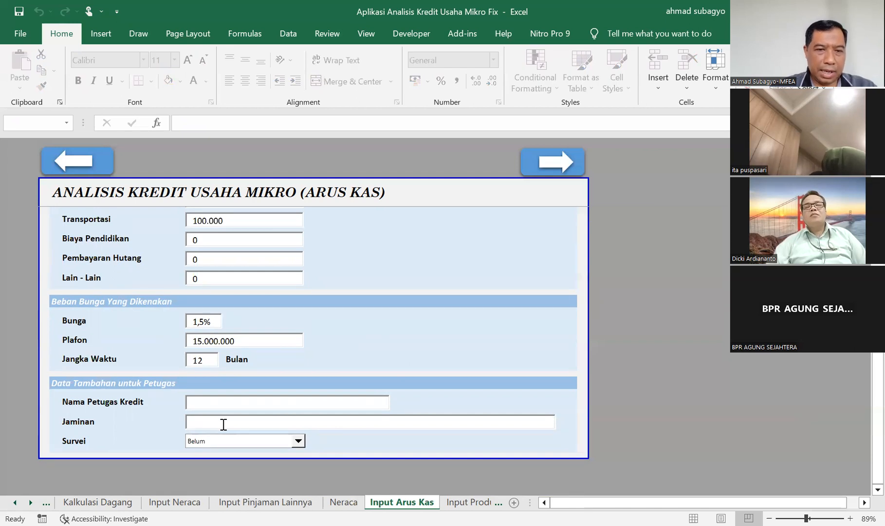
Switch the Survei status to Sudah and return it to Belum.
{"action": "key", "text": "Tab"}
{"action": "key", "text": "Up"}
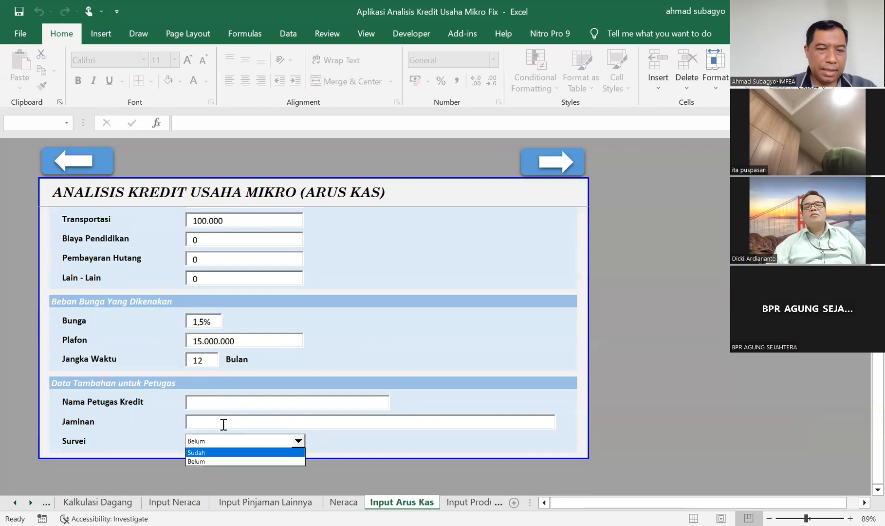
{"action": "key", "text": "Return"}
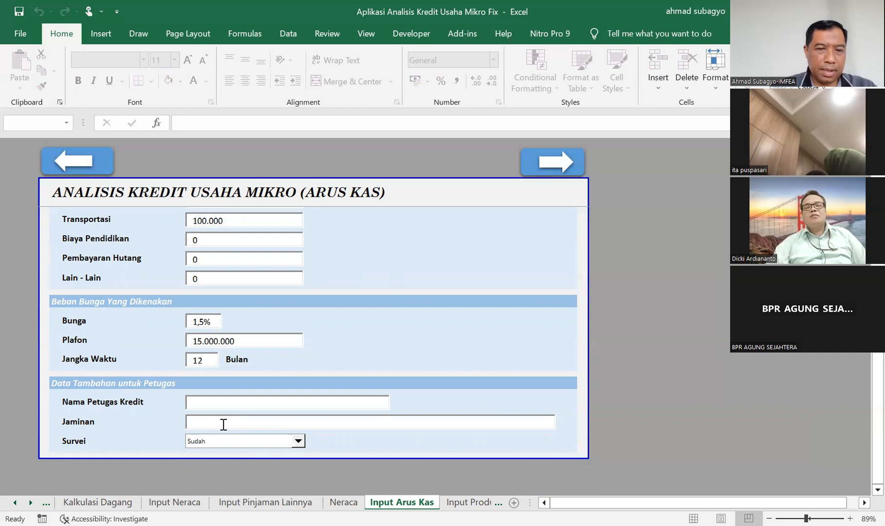
{"action": "left_click", "coordinate": [297, 441]}
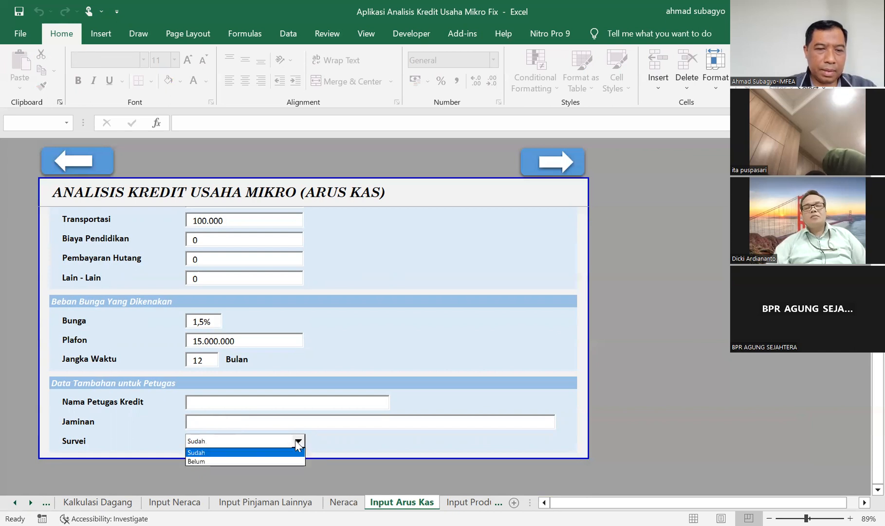
{"action": "key", "text": "Down"}
{"action": "key", "text": "Return"}
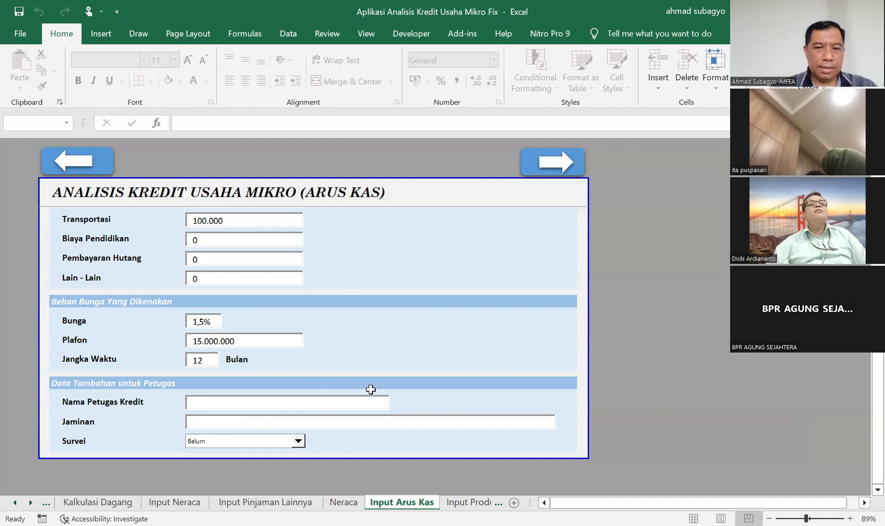
Open the Input Produk sheet and check the supplier and monthly cost in the first Pembelian Barang entry.
{"action": "left_click", "coordinate": [468, 500]}
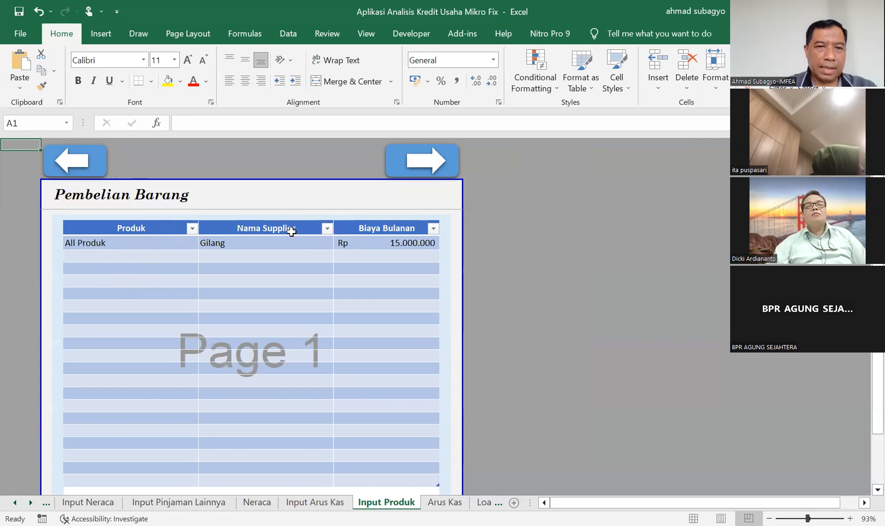
{"action": "left_click", "coordinate": [242, 262]}
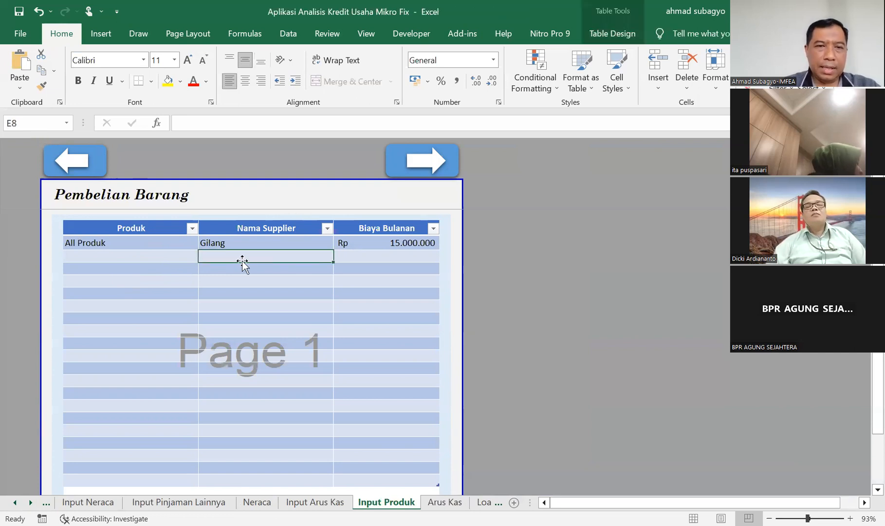
{"action": "key", "text": "Up"}
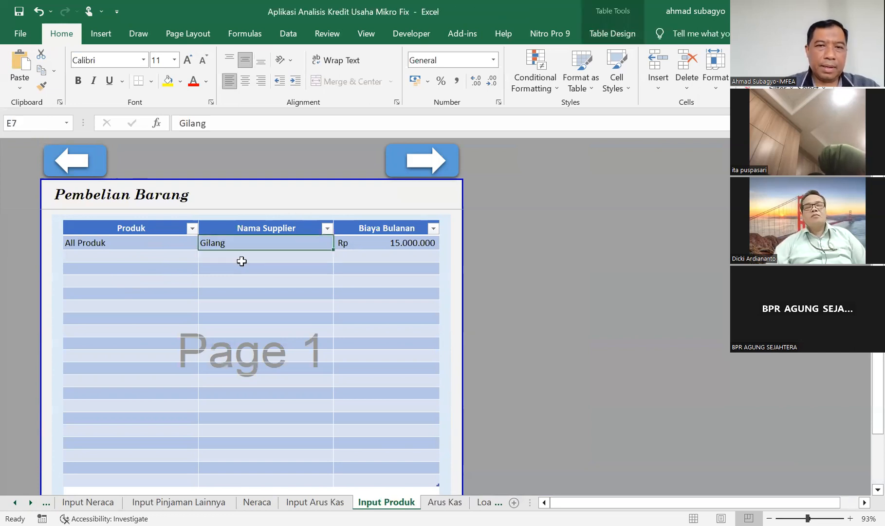
{"action": "key", "text": "Right"}
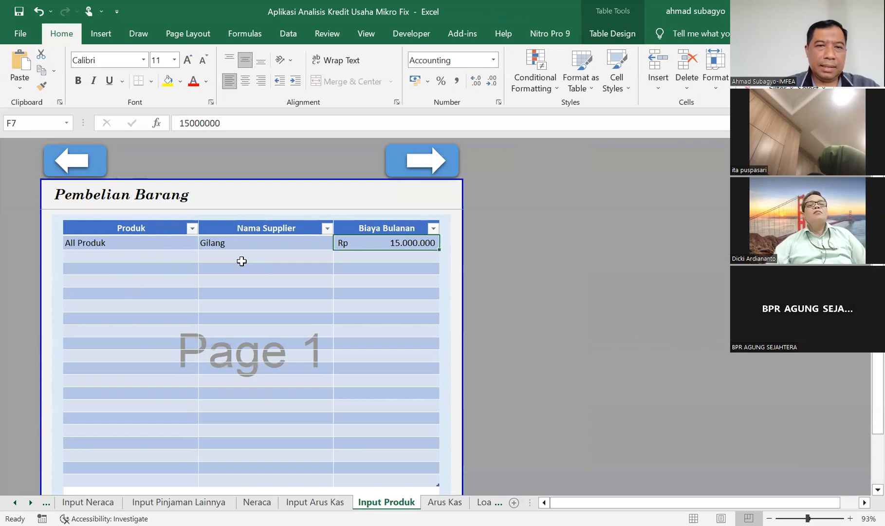
{"action": "key", "text": "Left"}
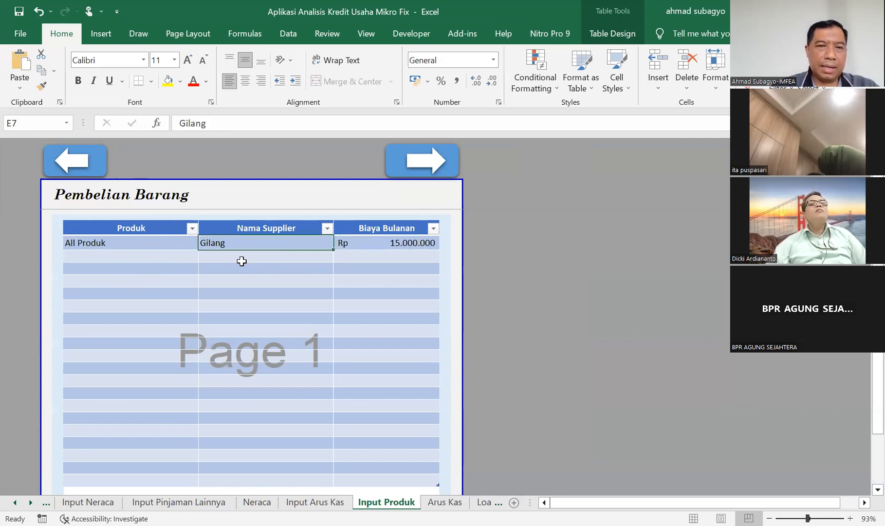
{"action": "key", "text": "Right"}
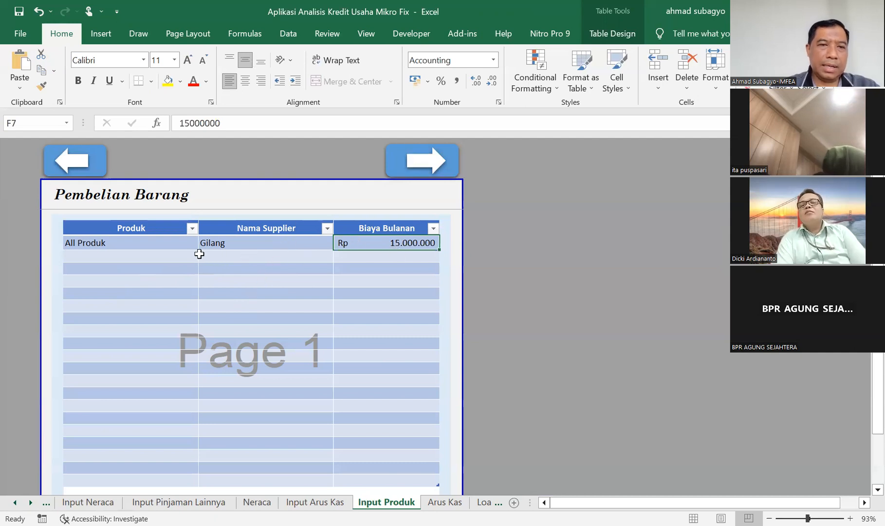
Examine the blank Nama Supplier and Biaya Bulanan cells below the first entry of the Pembelian Barang table.
{"action": "left_click", "coordinate": [238, 252]}
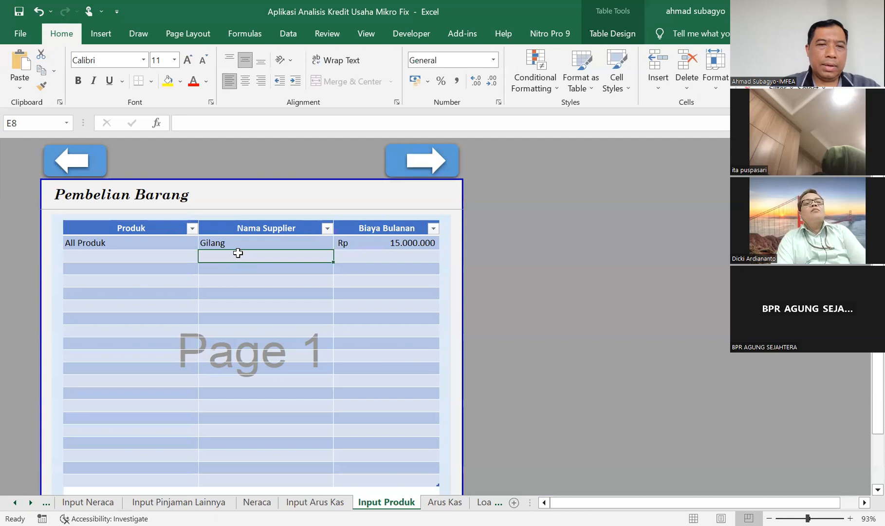
{"action": "key", "text": "Down"}
{"action": "key", "text": "Down"}
{"action": "key", "text": "Down"}
{"action": "key", "text": "Down"}
{"action": "key", "text": "Up"}
{"action": "key", "text": "Up"}
{"action": "key", "text": "Right"}
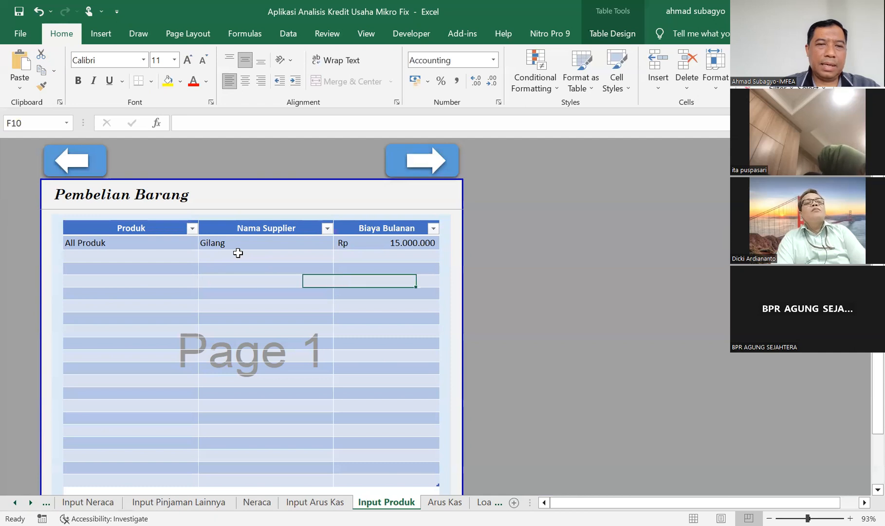
{"action": "key", "text": "Up"}
{"action": "left_click", "coordinate": [238, 253]}
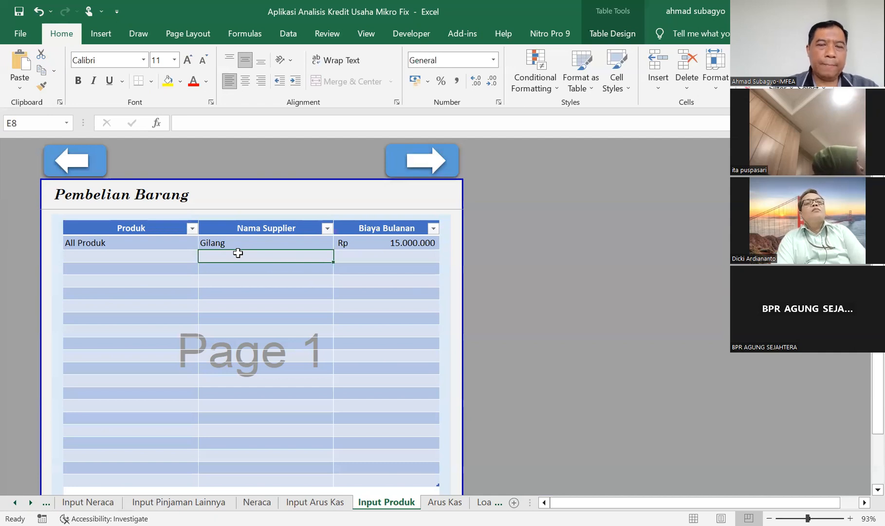
{"action": "key", "text": "Right"}
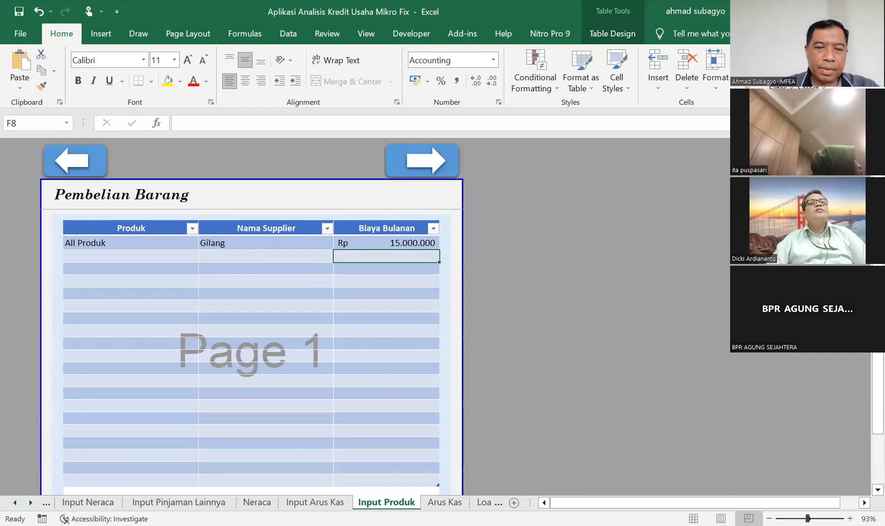
Open the Arus Kas sheet and inspect the Cross-Check Penjualan and Pendapatan Kotor formulas.
{"action": "left_click", "coordinate": [445, 502]}
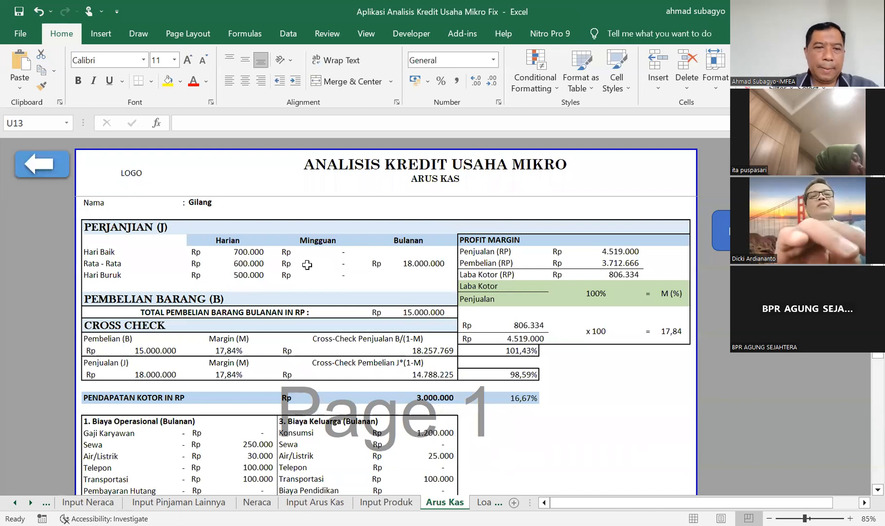
{"action": "key", "text": "Down"}
{"action": "key", "text": "Down"}
{"action": "key", "text": "Down"}
{"action": "key", "text": "Down"}
{"action": "key", "text": "Down"}
{"action": "key", "text": "Down"}
{"action": "key", "text": "Down"}
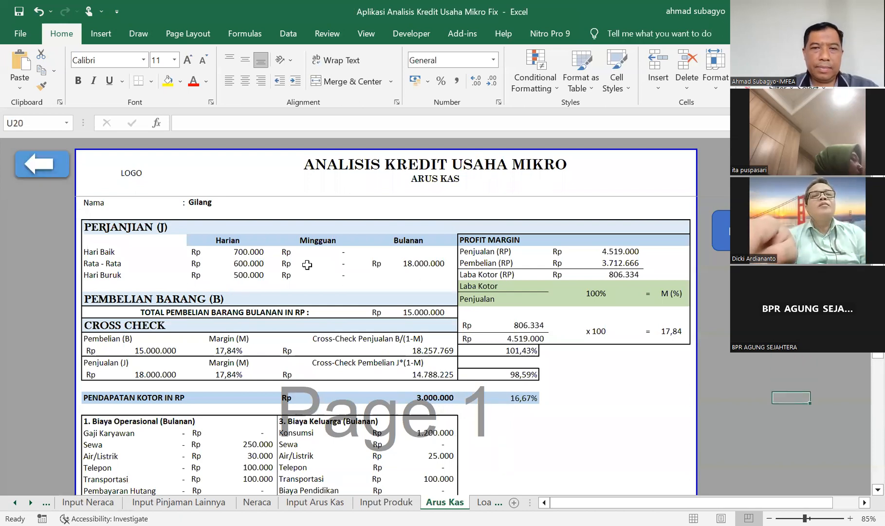
{"action": "left_click", "coordinate": [319, 346]}
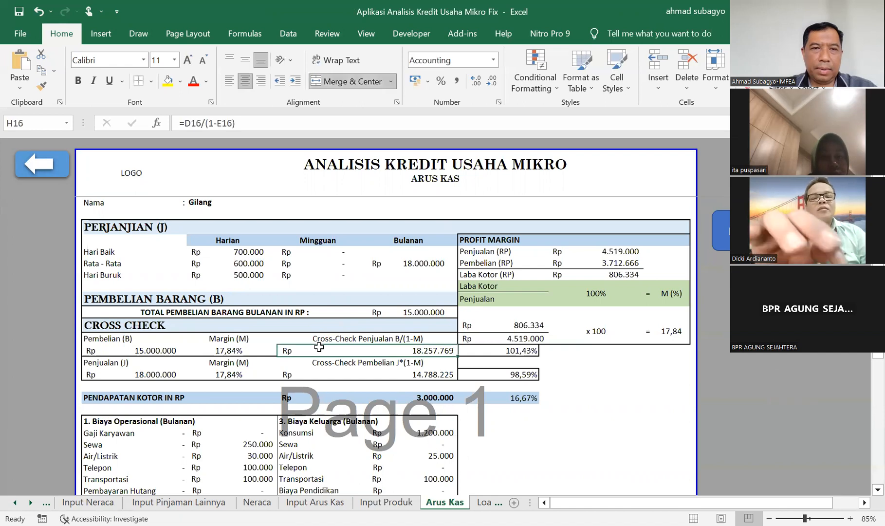
{"action": "key", "text": "Down"}
{"action": "key", "text": "Down"}
{"action": "key", "text": "Down"}
{"action": "key", "text": "Down"}
{"action": "key", "text": "Down"}
{"action": "key", "text": "Down"}
{"action": "key", "text": "Down"}
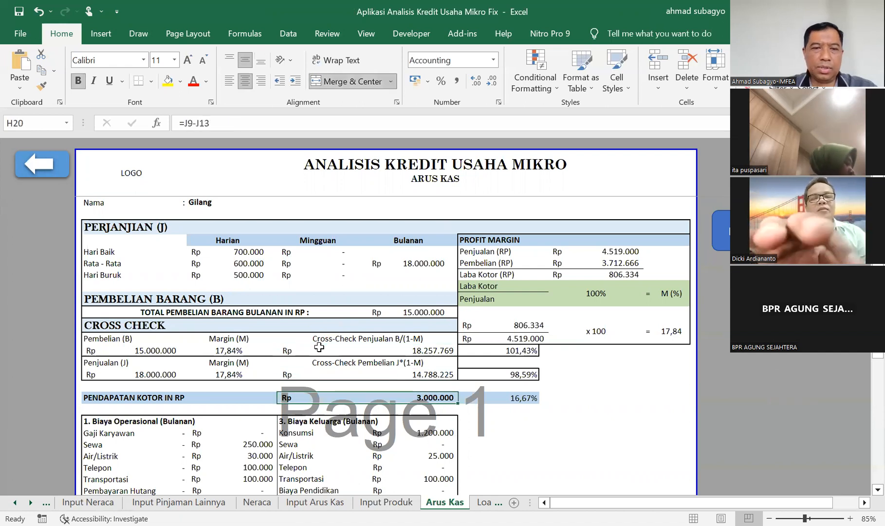
Review the rest of the Arus Kas report, from the operational and family expenses to the maximum plafon row.
{"action": "key", "text": "Down"}
{"action": "key", "text": "Down"}
{"action": "key", "text": "Down"}
{"action": "key", "text": "Down"}
{"action": "key", "text": "Down"}
{"action": "key", "text": "Down"}
{"action": "key", "text": "Down"}
{"action": "key", "text": "Down"}
{"action": "key", "text": "Down"}
{"action": "key", "text": "Down"}
{"action": "key", "text": "Down"}
{"action": "key", "text": "Down"}
{"action": "key", "text": "Down"}
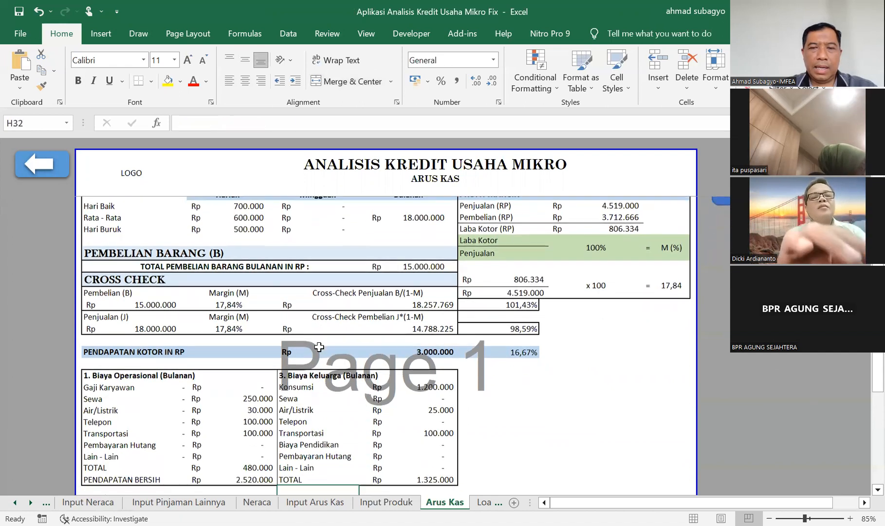
{"action": "key", "text": "Down"}
{"action": "key", "text": "Down"}
{"action": "key", "text": "Down"}
{"action": "key", "text": "Down"}
{"action": "key", "text": "Down"}
{"action": "key", "text": "Down"}
{"action": "key", "text": "Down"}
{"action": "key", "text": "Down"}
{"action": "key", "text": "Down"}
{"action": "key", "text": "Down"}
{"action": "key", "text": "Down"}
{"action": "key", "text": "Down"}
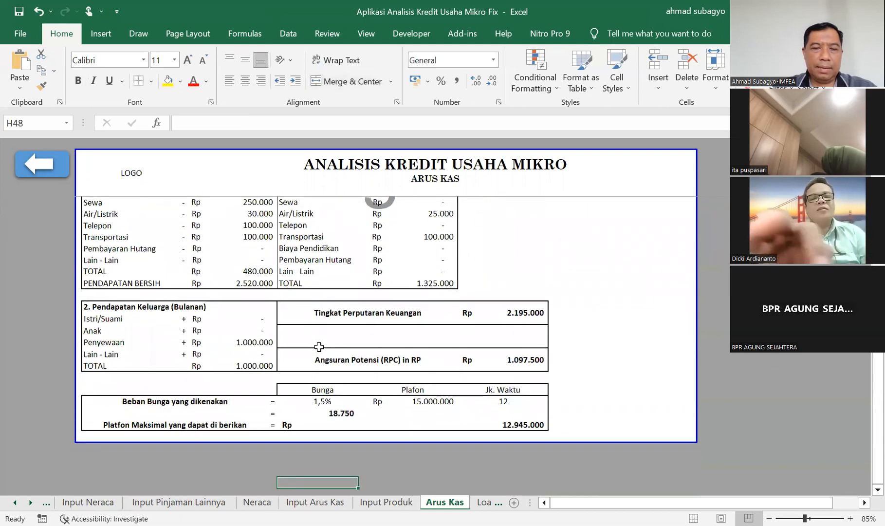
{"action": "key", "text": "Down"}
{"action": "key", "text": "Down"}
{"action": "key", "text": "Down"}
Check the Bunga, Plafon and Jk. Waktu values in the Beban Bunga yang dikenakan row.
{"action": "key", "text": "Up"}
{"action": "key", "text": "Up"}
{"action": "key", "text": "Up"}
{"action": "key", "text": "Up"}
{"action": "key", "text": "Up"}
{"action": "key", "text": "Up"}
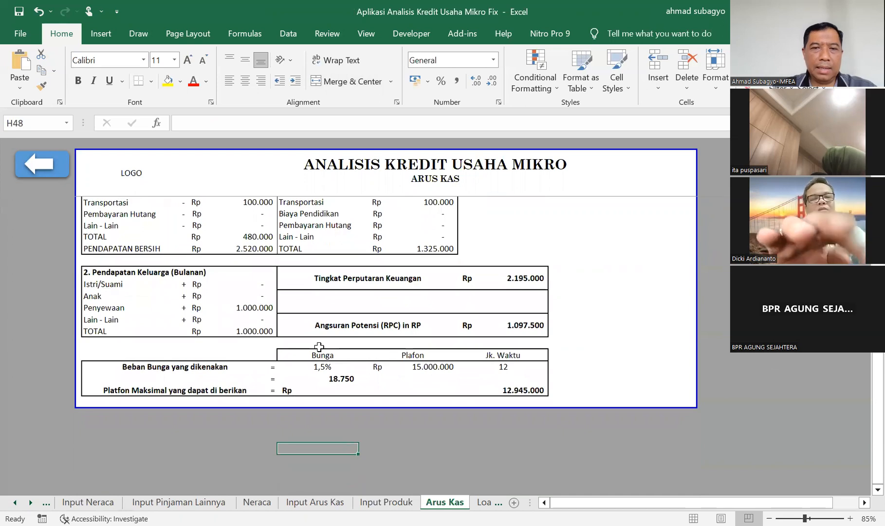
{"action": "key", "text": "Up"}
{"action": "key", "text": "Up"}
{"action": "key", "text": "Up"}
{"action": "key", "text": "Up"}
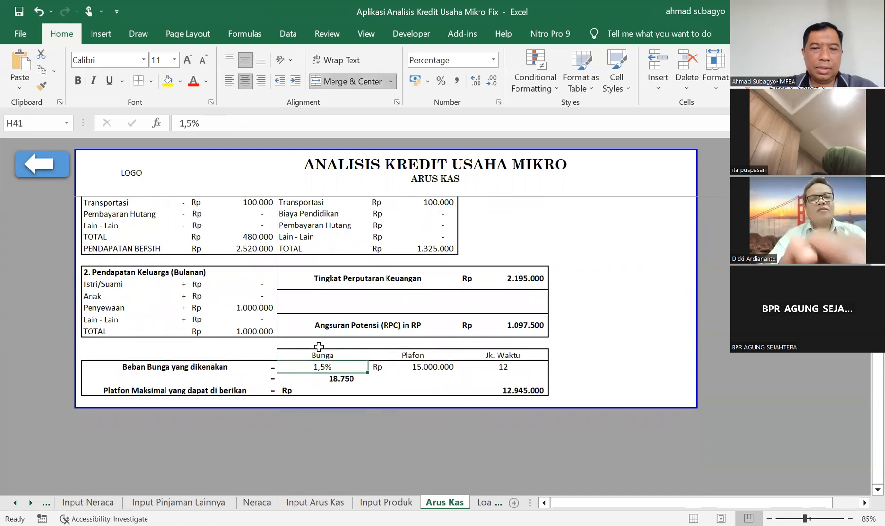
{"action": "key", "text": "Right"}
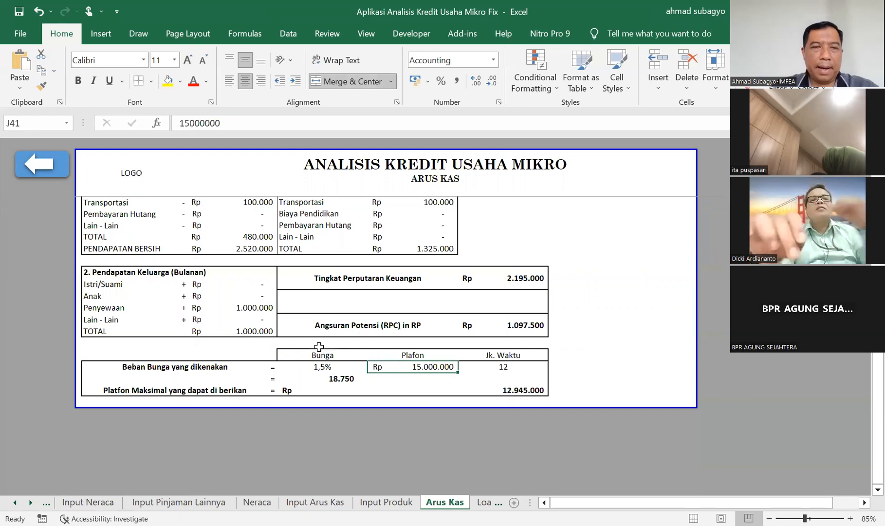
{"action": "key", "text": "Right"}
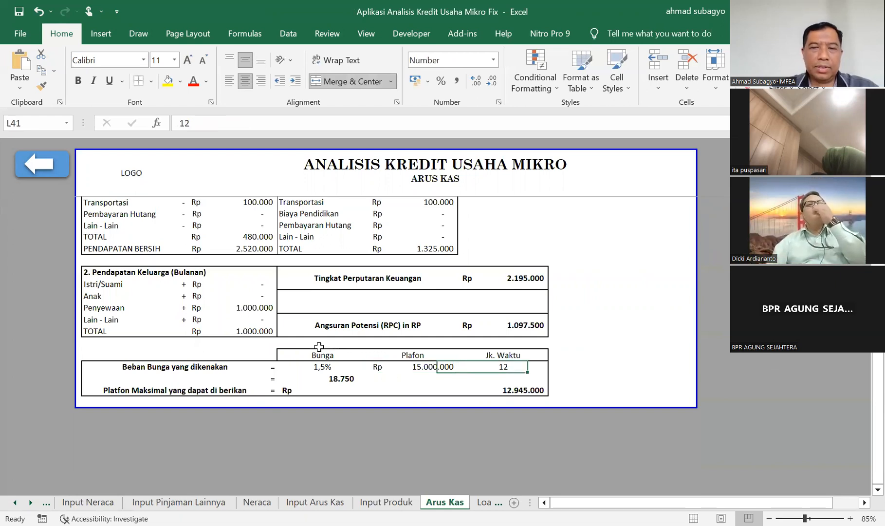
{"action": "key", "text": "Left"}
{"action": "key", "text": "Left"}
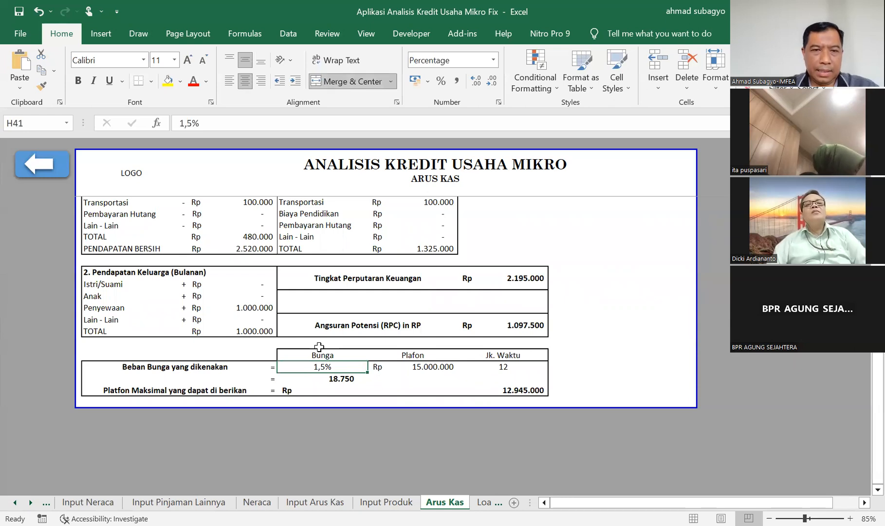
Examine the Platfon Maksimal yang dapat di berikan label and its calculated amount's formula.
{"action": "key", "text": "Down"}
{"action": "key", "text": "Right"}
{"action": "key", "text": "Right"}
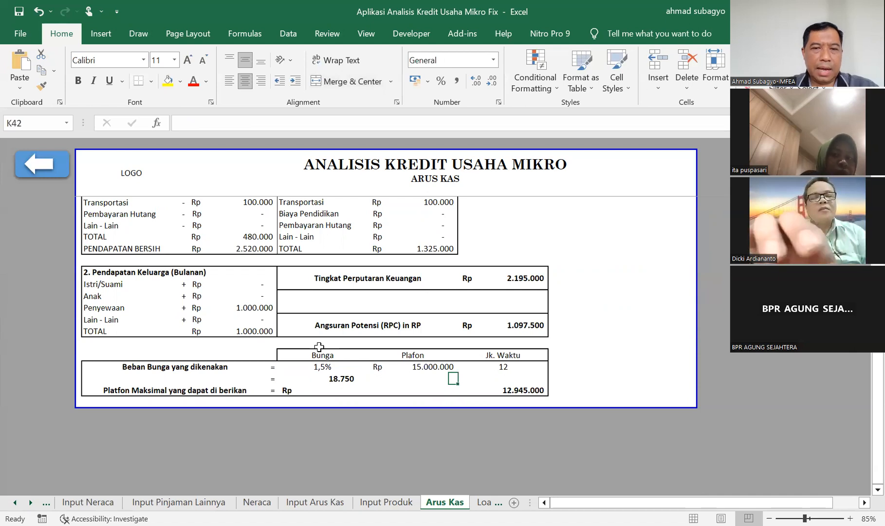
{"action": "key", "text": "Left"}
{"action": "key", "text": "Left"}
{"action": "key", "text": "Down"}
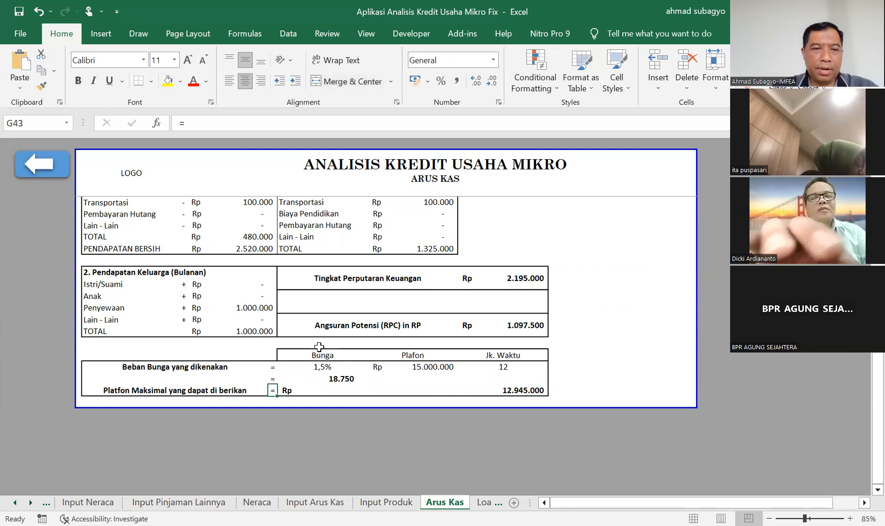
{"action": "key", "text": "Left"}
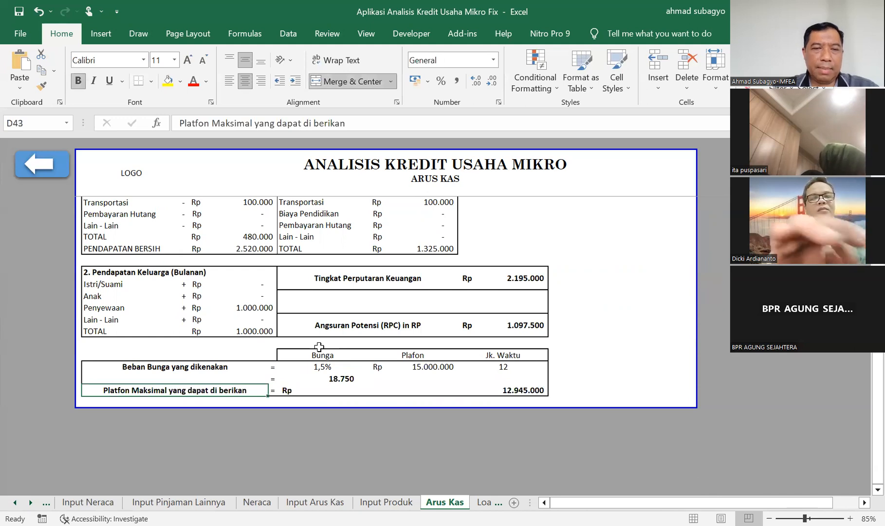
{"action": "key", "text": "Right"}
{"action": "key", "text": "Right"}
{"action": "key", "text": "Right"}
{"action": "key", "text": "Right"}
{"action": "key", "text": "Left"}
{"action": "key", "text": "Left"}
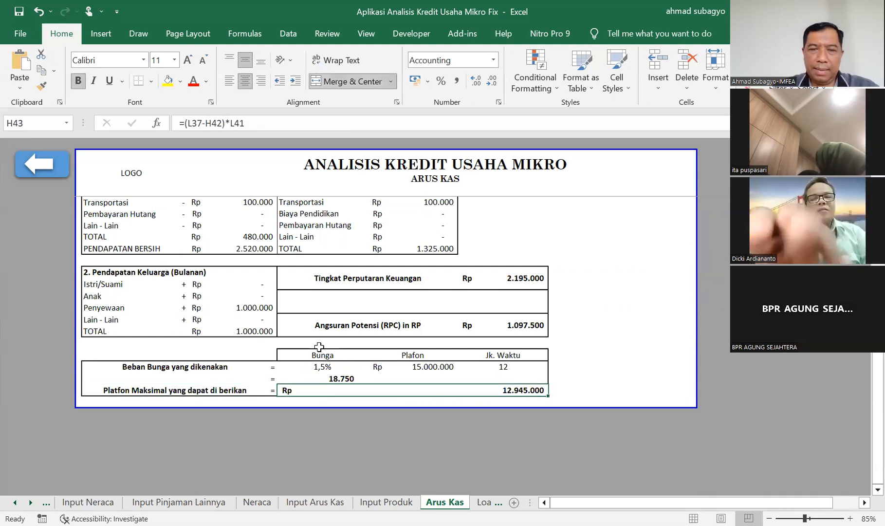
Inspect the formulas behind Angsuran Potensi (RPC) and Tingkat Perputaran Keuangan.
{"action": "key", "text": "Up"}
{"action": "key", "text": "Up"}
{"action": "key", "text": "Up"}
{"action": "key", "text": "Up"}
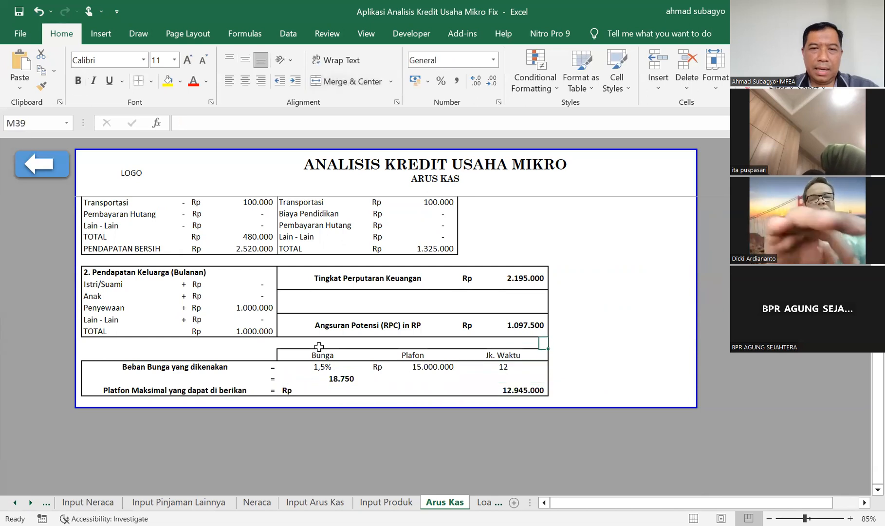
{"action": "key", "text": "Up"}
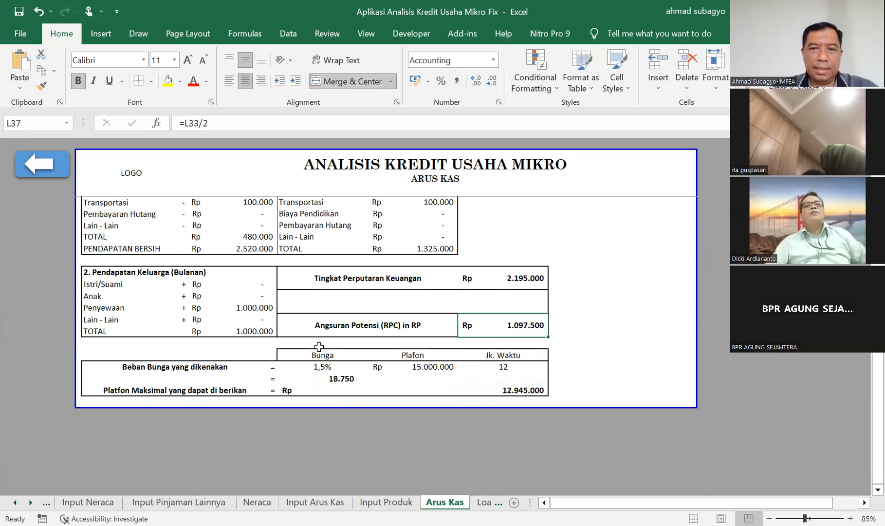
{"action": "key", "text": "Up"}
{"action": "key", "text": "Up"}
{"action": "key", "text": "Up"}
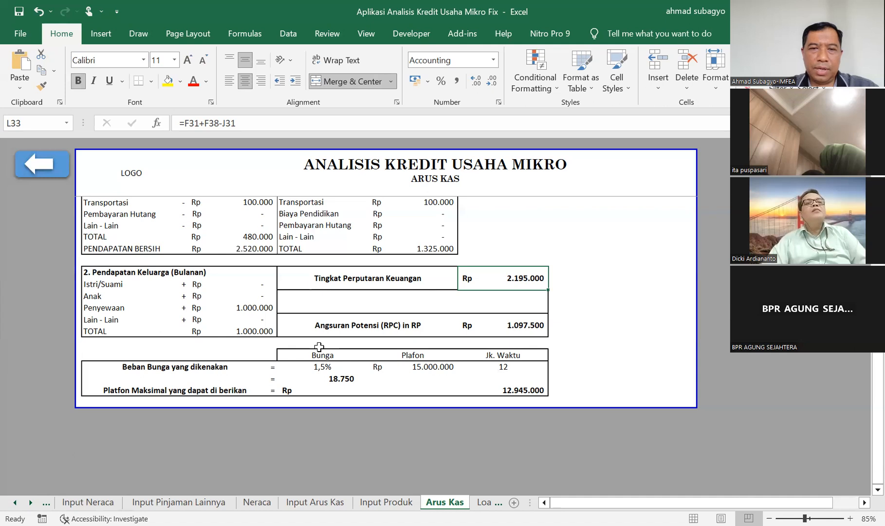
Inspect the formula behind Angsuran Potensi (RPC) in RP and the Jk. Waktu value on the Arus Kas sheet.
{"action": "key", "text": "Down"}
{"action": "key", "text": "Down"}
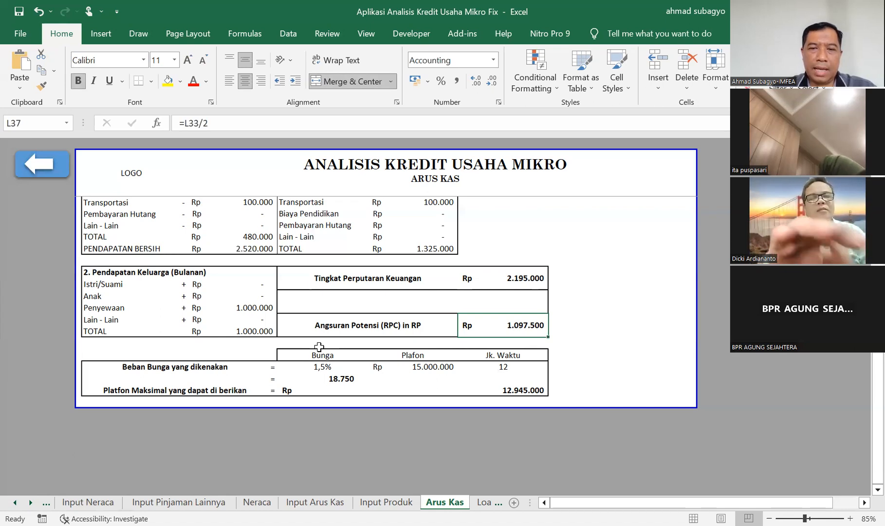
{"action": "key", "text": "Down"}
{"action": "key", "text": "Down"}
{"action": "key", "text": "Down"}
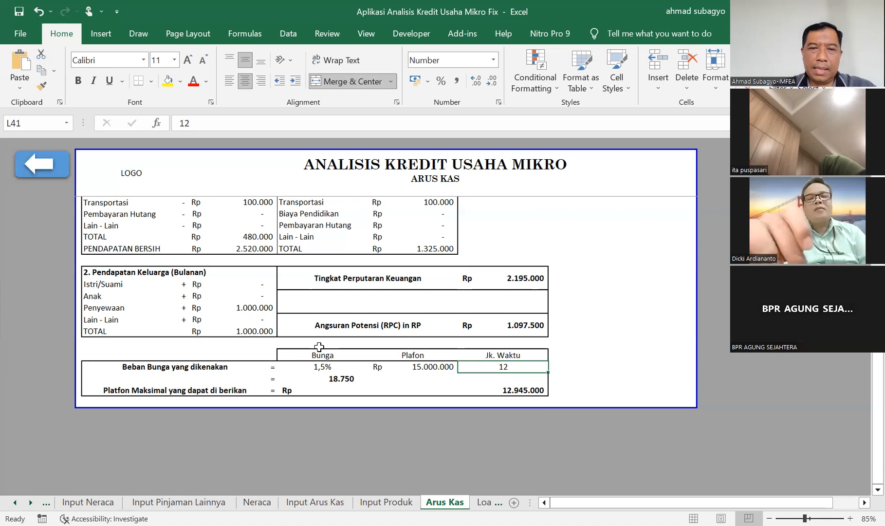
{"action": "key", "text": "Up"}
{"action": "key", "text": "Up"}
{"action": "key", "text": "Up"}
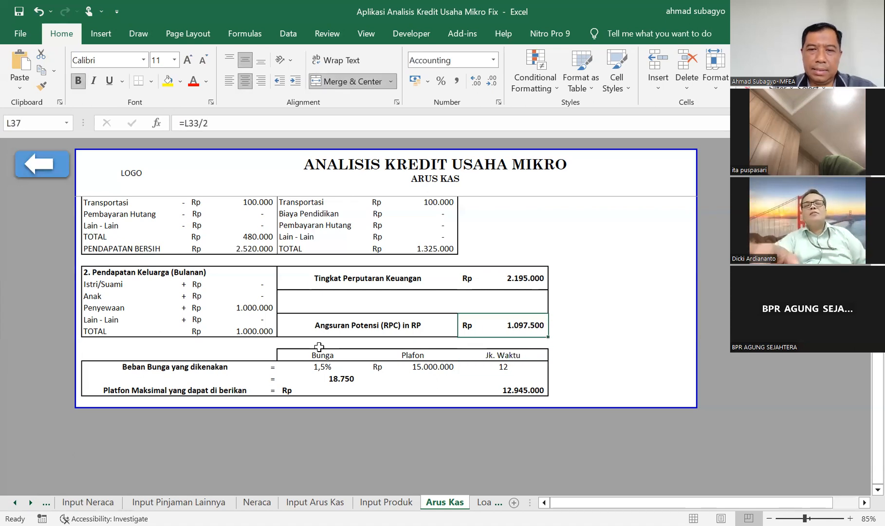
Examine the Platfon Maksimal yang dapat di berikan formula and the Jk. Waktu cell it refers to.
{"action": "key", "text": "Down"}
{"action": "key", "text": "Down"}
{"action": "key", "text": "Down"}
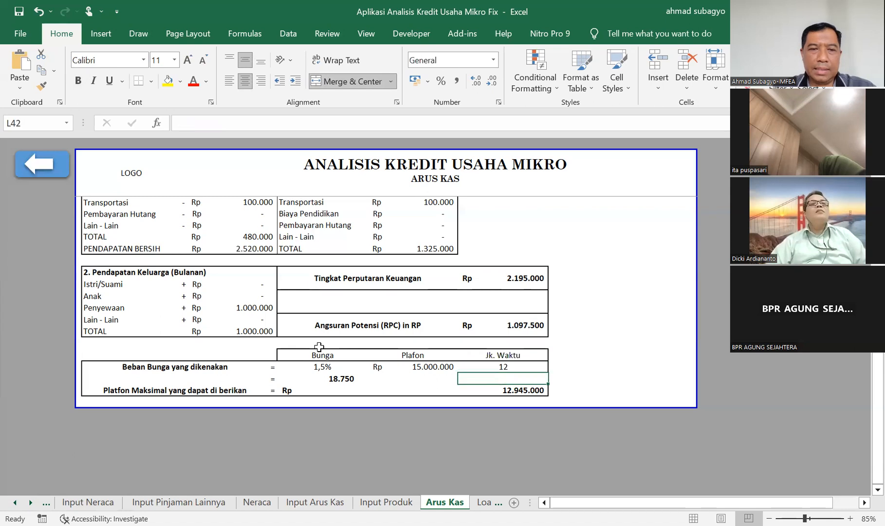
{"action": "key", "text": "Down"}
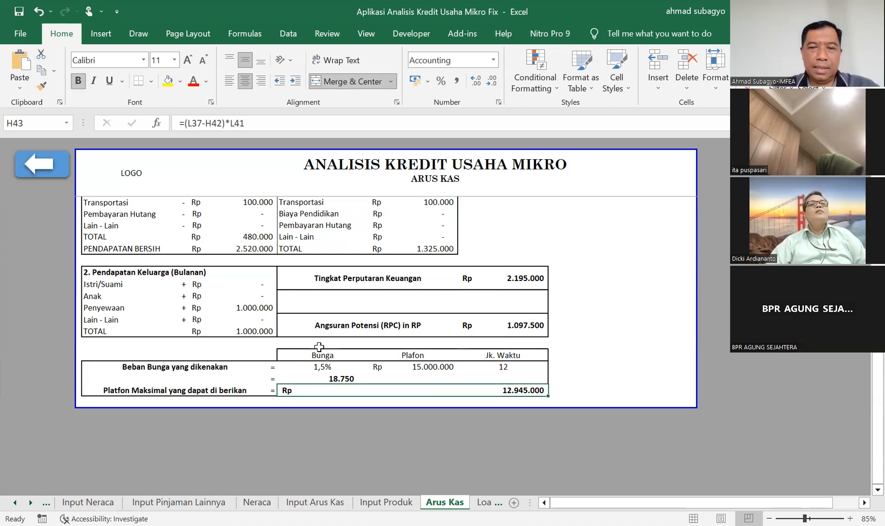
{"action": "key", "text": "Down"}
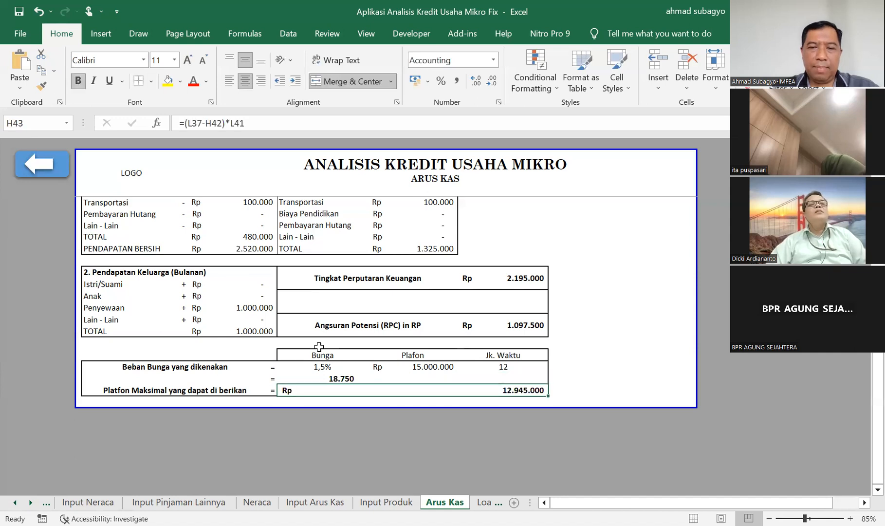
{"action": "key", "text": "Up"}
{"action": "key", "text": "Up"}
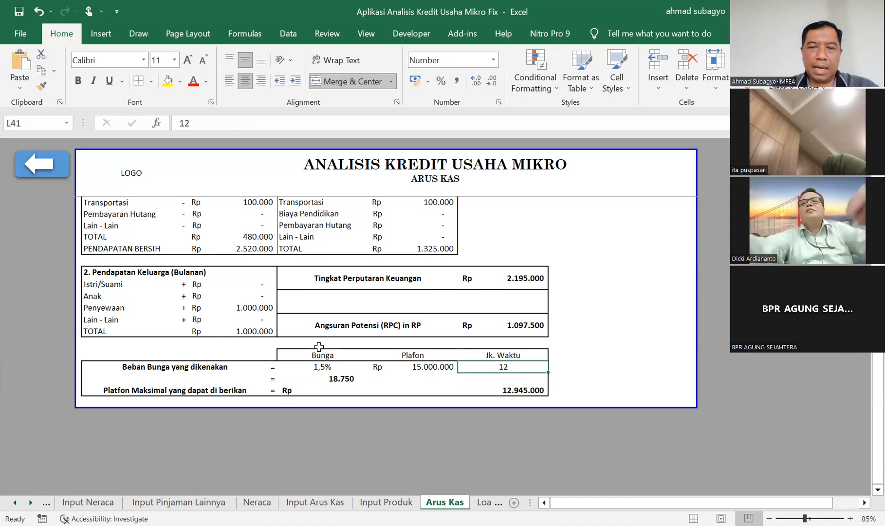
Recheck the Angsuran Potensi, Jk. Waktu and Plafon cells against the maximum plafon calculation.
{"action": "key", "text": "Up"}
{"action": "key", "text": "Up"}
{"action": "key", "text": "Up"}
{"action": "key", "text": "Up"}
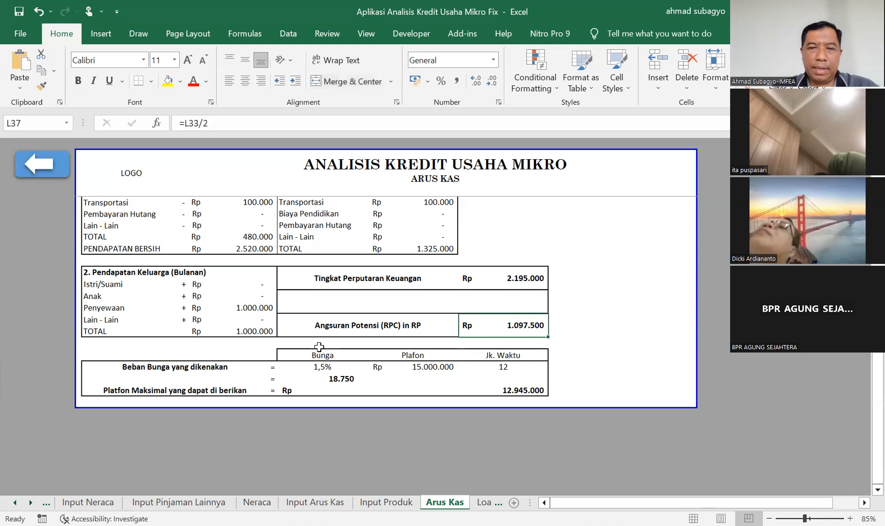
{"action": "key", "text": "Down"}
{"action": "key", "text": "Down"}
{"action": "key", "text": "Down"}
{"action": "key", "text": "Down"}
{"action": "key", "text": "Down"}
{"action": "key", "text": "Down"}
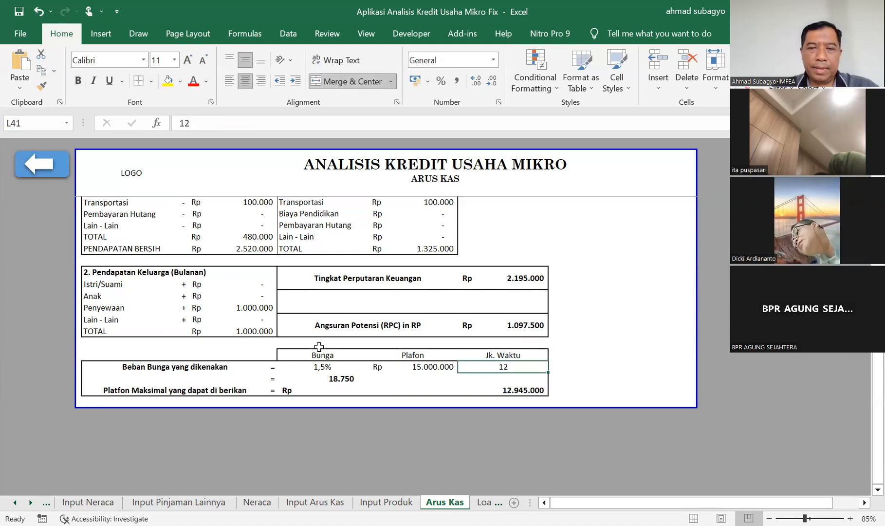
{"action": "key", "text": "Up"}
{"action": "key", "text": "Up"}
{"action": "key", "text": "Left"}
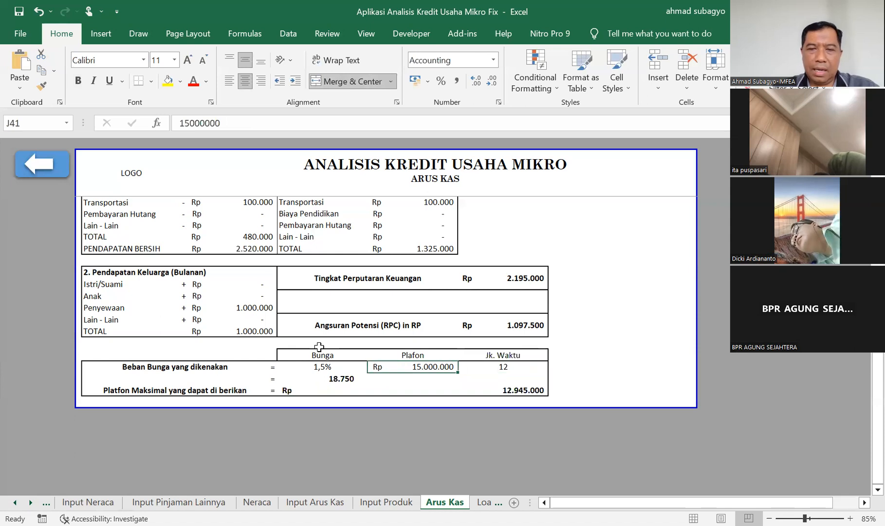
{"action": "key", "text": "Down"}
{"action": "key", "text": "Down"}
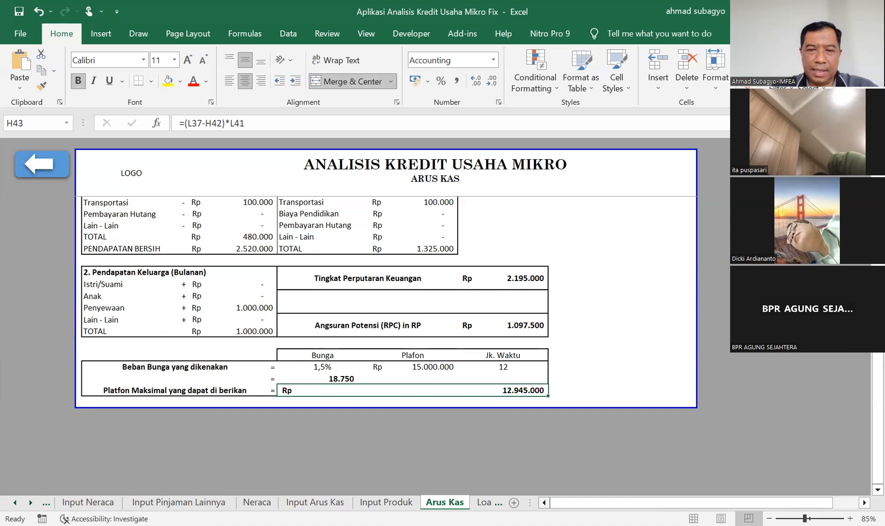
Open the Loan Komitte sheet and review it from Analisis Keuangan down to the Jaminan and Survei rows.
{"action": "left_click", "coordinate": [483, 503]}
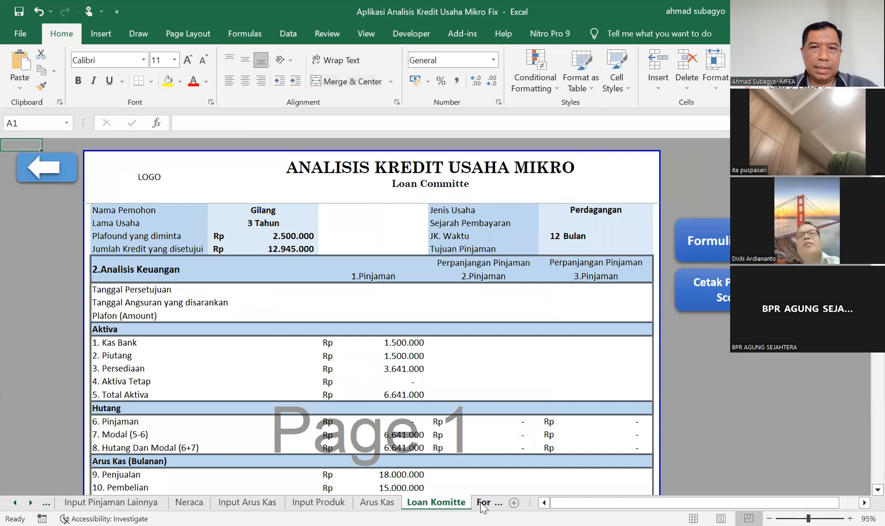
{"action": "left_click", "coordinate": [541, 301]}
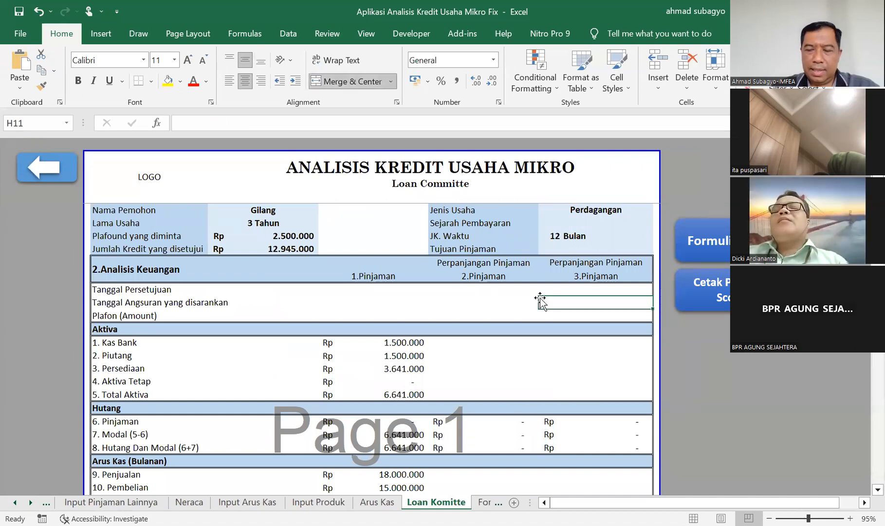
{"action": "key", "text": "Down"}
{"action": "key", "text": "Down"}
{"action": "key", "text": "Down"}
{"action": "key", "text": "Down"}
{"action": "key", "text": "Down"}
{"action": "key", "text": "Down"}
{"action": "key", "text": "Down"}
{"action": "key", "text": "Down"}
{"action": "key", "text": "Down"}
{"action": "key", "text": "Down"}
{"action": "key", "text": "Down"}
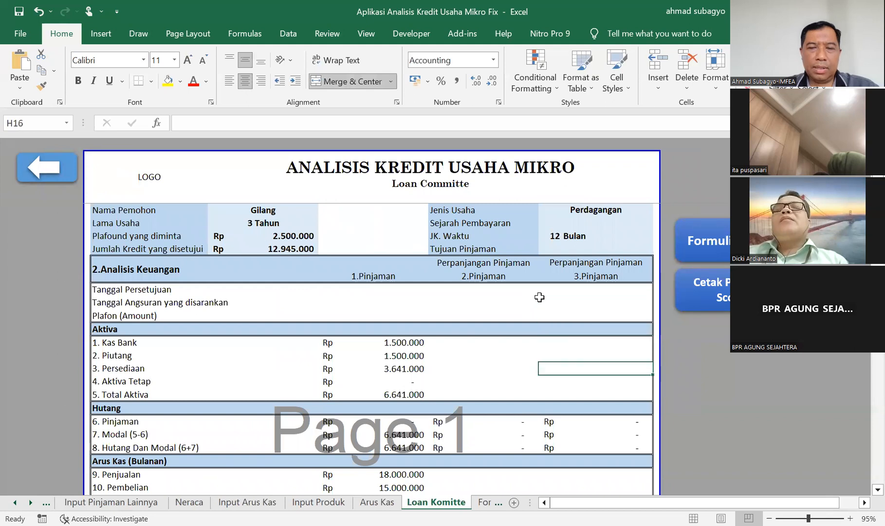
{"action": "key", "text": "Down"}
{"action": "key", "text": "Down"}
{"action": "key", "text": "Down"}
{"action": "key", "text": "Down"}
{"action": "key", "text": "Down"}
{"action": "key", "text": "Down"}
{"action": "key", "text": "Down"}
{"action": "key", "text": "Down"}
{"action": "key", "text": "Down"}
{"action": "key", "text": "Down"}
{"action": "key", "text": "Down"}
{"action": "key", "text": "Down"}
{"action": "key", "text": "Down"}
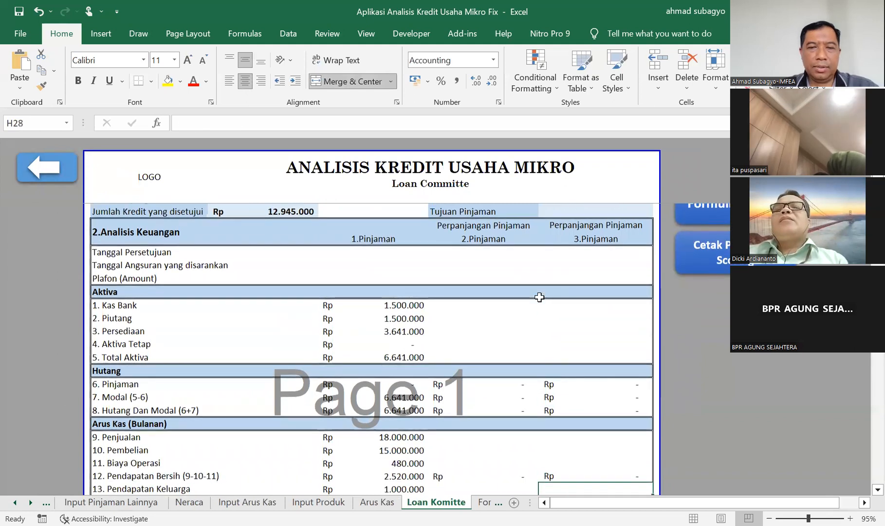
{"action": "key", "text": "Down"}
{"action": "key", "text": "Down"}
{"action": "key", "text": "Down"}
{"action": "key", "text": "Down"}
{"action": "key", "text": "Down"}
{"action": "key", "text": "Down"}
{"action": "key", "text": "Down"}
{"action": "key", "text": "Down"}
{"action": "key", "text": "Down"}
{"action": "key", "text": "Down"}
{"action": "key", "text": "Down"}
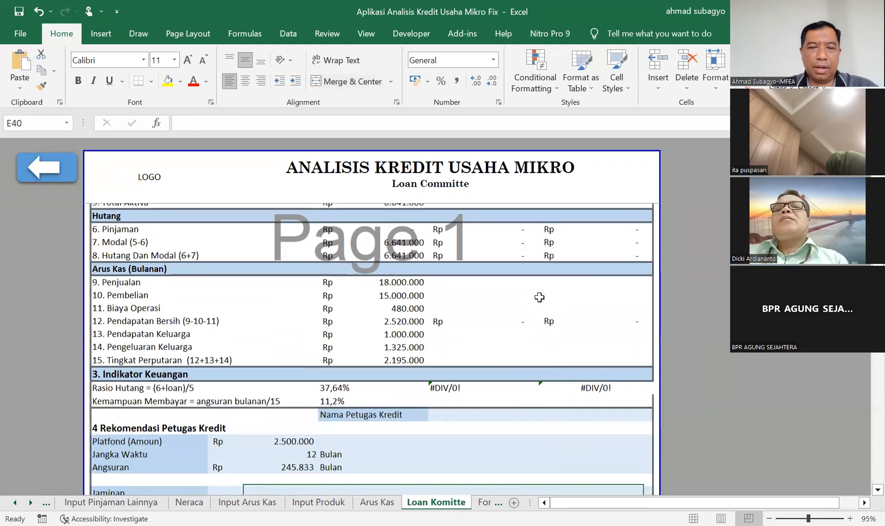
{"action": "key", "text": "Down"}
{"action": "key", "text": "Down"}
{"action": "key", "text": "Down"}
{"action": "key", "text": "Down"}
{"action": "key", "text": "Down"}
{"action": "key", "text": "Down"}
{"action": "key", "text": "Down"}
{"action": "key", "text": "Down"}
{"action": "key", "text": "Down"}
{"action": "key", "text": "Down"}
{"action": "key", "text": "Down"}
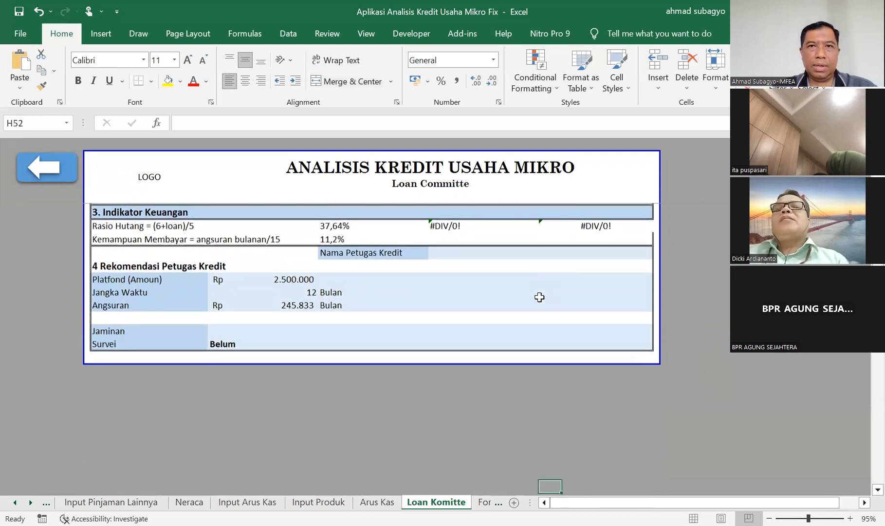
Return to the Jumlah Kredit yang disetujui and Tujuan Pinjaman row of the Loan Komitte sheet.
{"action": "key", "text": "Up"}
{"action": "key", "text": "Up"}
{"action": "key", "text": "Up"}
{"action": "key", "text": "Up"}
{"action": "key", "text": "Up"}
{"action": "key", "text": "Up"}
{"action": "key", "text": "Up"}
{"action": "key", "text": "Up"}
{"action": "key", "text": "Up"}
{"action": "key", "text": "Up"}
{"action": "key", "text": "Up"}
{"action": "key", "text": "Up"}
{"action": "key", "text": "Up"}
{"action": "key", "text": "Up"}
{"action": "key", "text": "Up"}
{"action": "key", "text": "Up"}
{"action": "key", "text": "Up"}
{"action": "key", "text": "Up"}
{"action": "key", "text": "Up"}
{"action": "key", "text": "Up"}
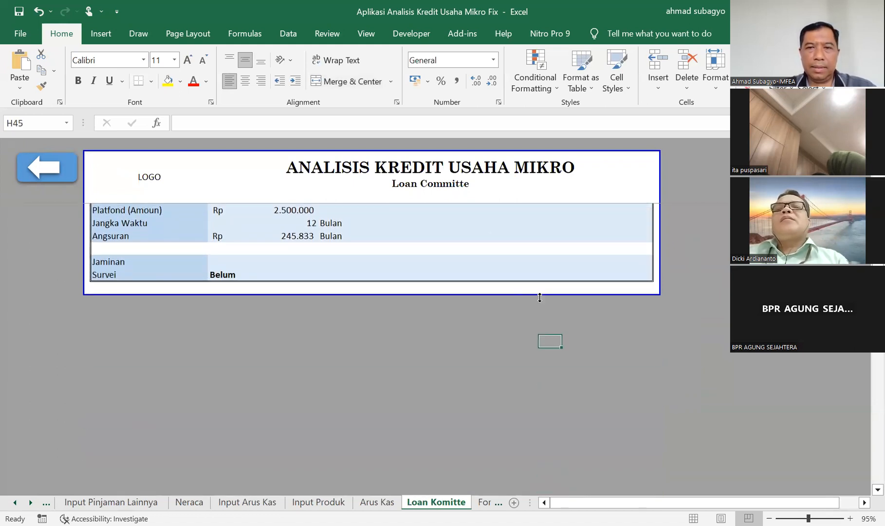
{"action": "key", "text": "Up"}
{"action": "key", "text": "Up"}
{"action": "key", "text": "Up"}
{"action": "key", "text": "Up"}
{"action": "key", "text": "Up"}
{"action": "key", "text": "Up"}
{"action": "key", "text": "Up"}
{"action": "key", "text": "Up"}
{"action": "key", "text": "Up"}
{"action": "key", "text": "Up"}
{"action": "key", "text": "Up"}
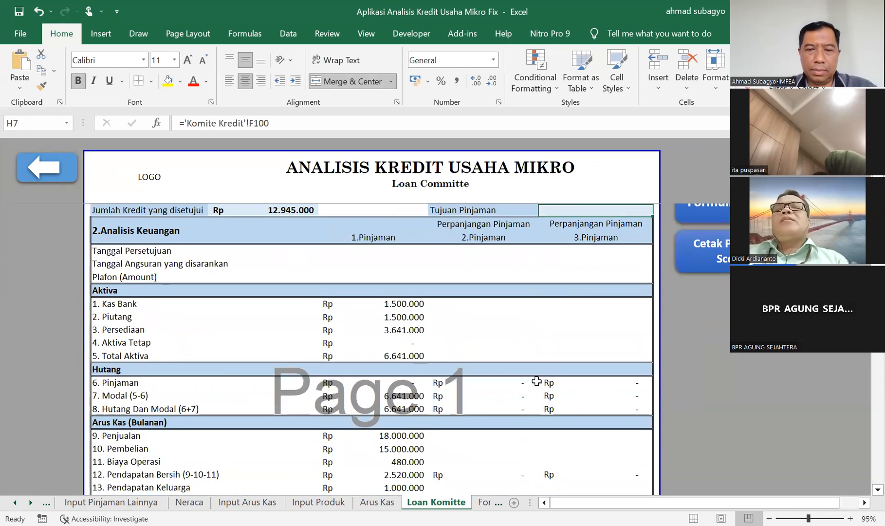
Open the Formulir sheet and examine the credit scoring sections from STEP I : INFORMASI DASAR at 108% zoom.
{"action": "left_click", "coordinate": [485, 505]}
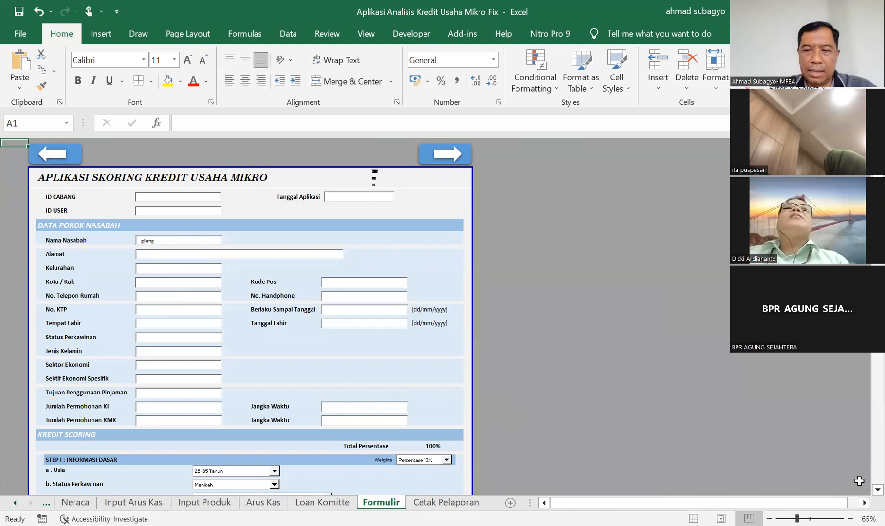
{"action": "scroll", "coordinate": [864, 491], "scroll_direction": "down", "scroll_amount": 4}
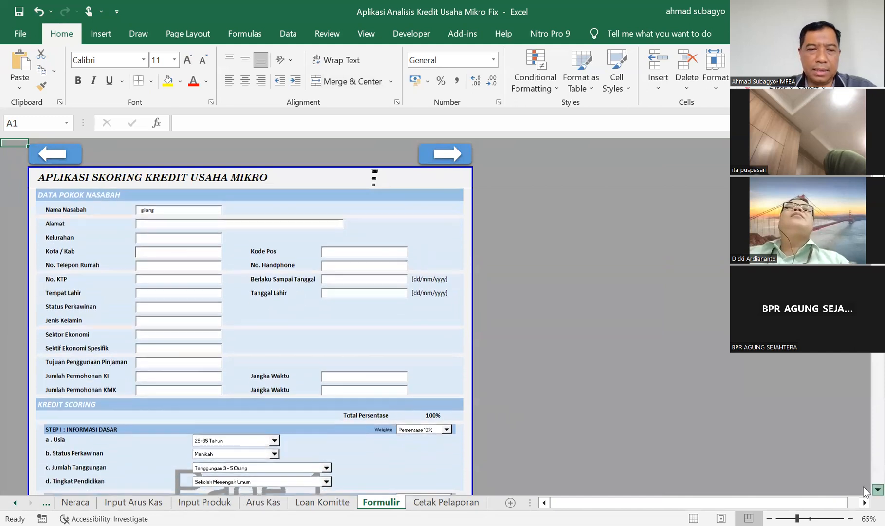
{"action": "scroll", "coordinate": [864, 491], "scroll_direction": "down", "scroll_amount": 5}
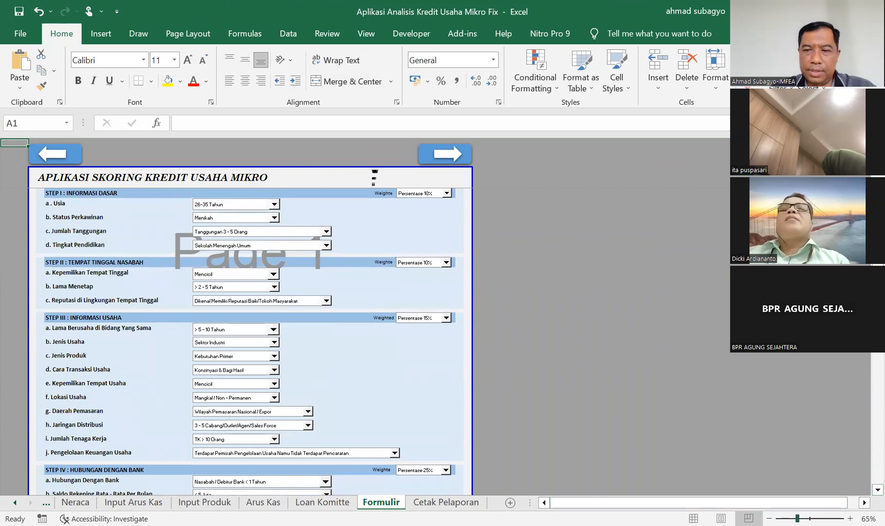
{"action": "left_click", "coordinate": [810, 518]}
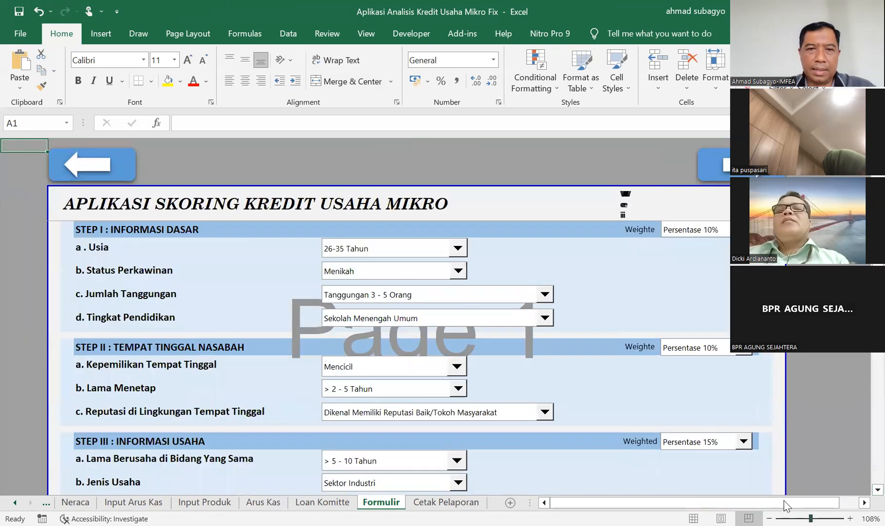